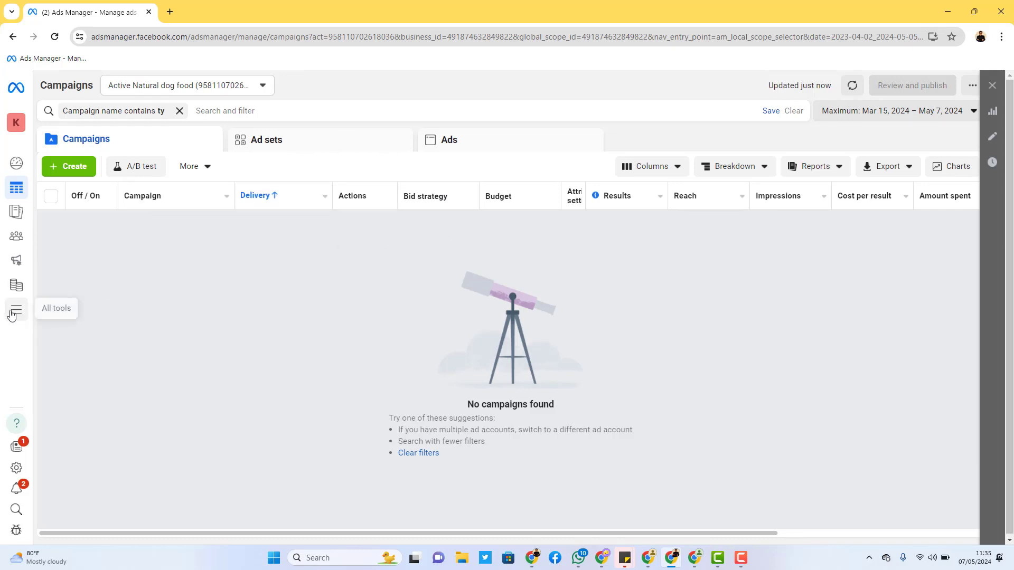
- Go to Business settings and open Data sources > Pixels for Kobi Pets Stores
{"action": "mouse_move", "coordinate": [14, 316]}
{"action": "left_click", "coordinate": [68, 315]}
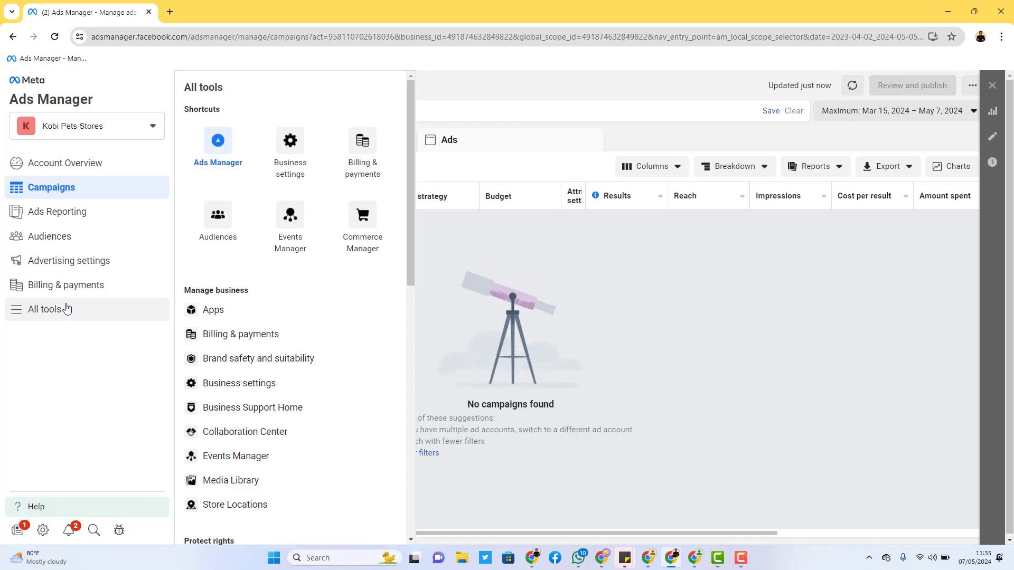
{"action": "left_click", "coordinate": [304, 168]}
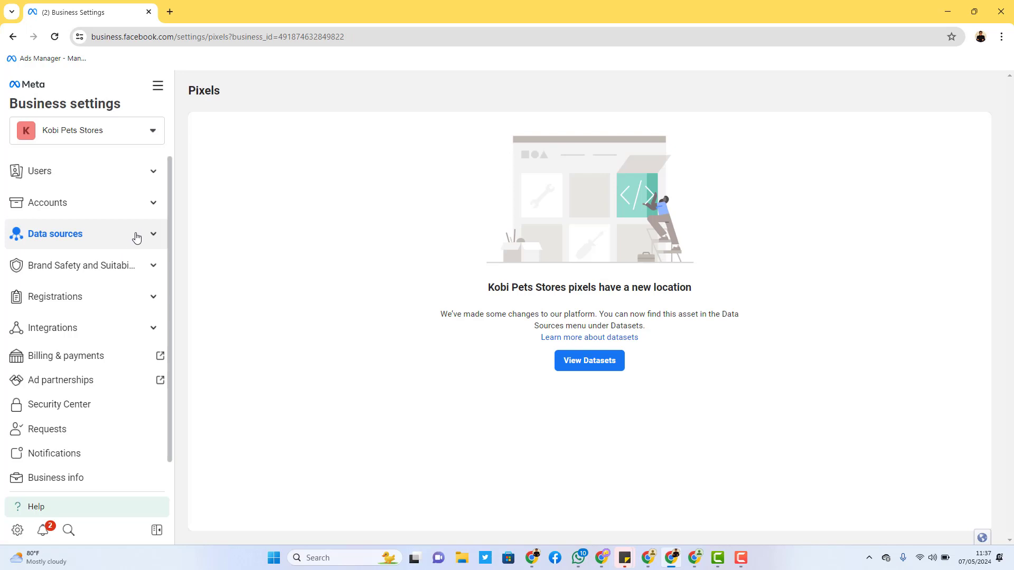
{"action": "left_click", "coordinate": [73, 230]}
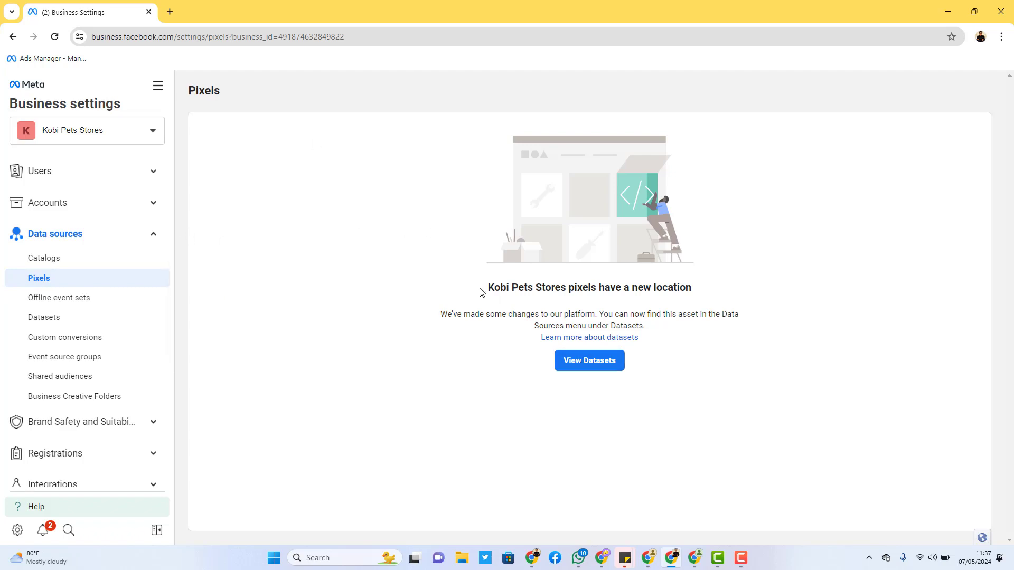
- Highlight the notice explaining that pixels have moved to Datasets
{"action": "left_click_drag", "start_coordinate": [489, 286], "coordinate": [691, 304]}
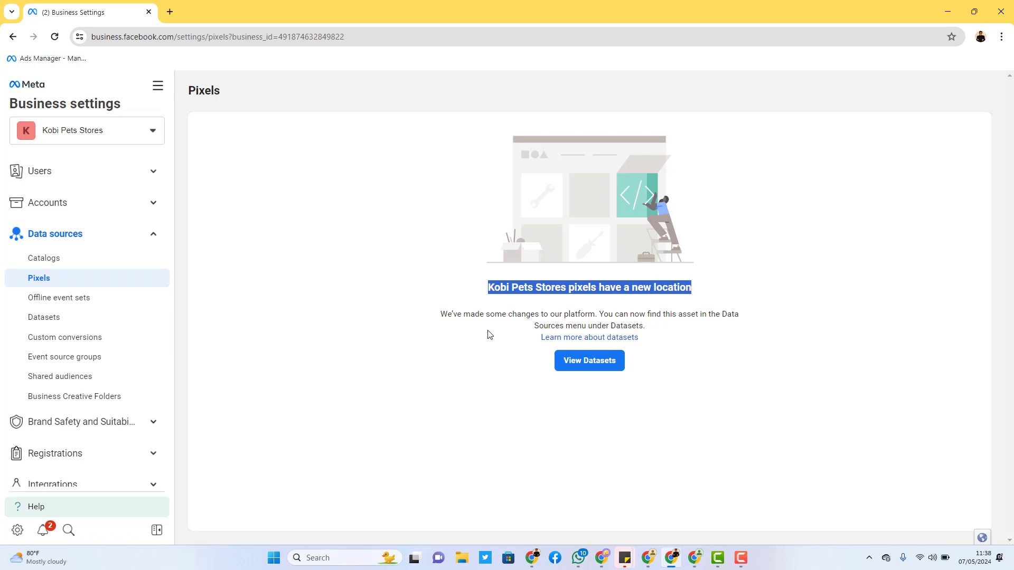
{"action": "left_click_drag", "start_coordinate": [442, 317], "coordinate": [649, 324]}
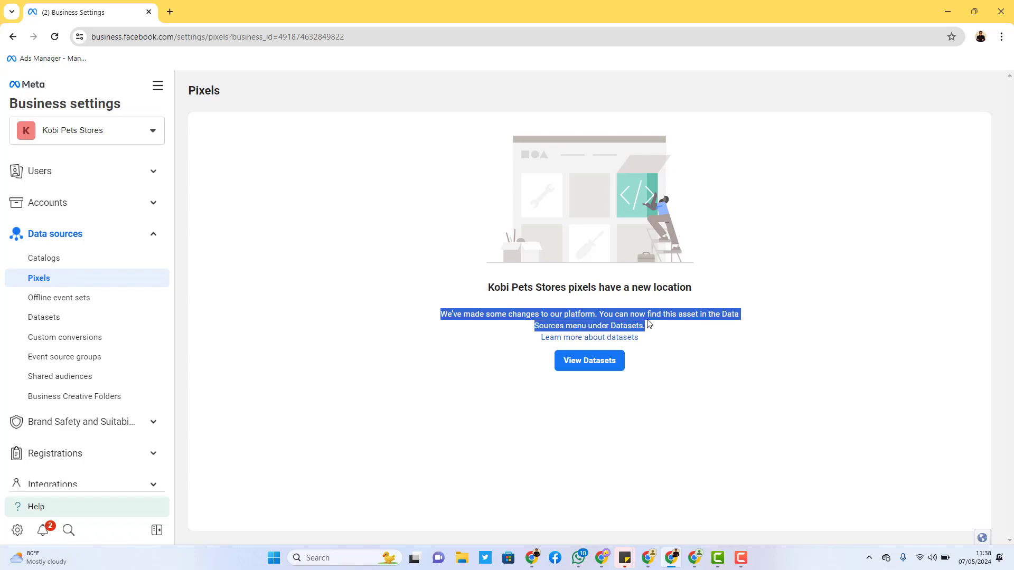
{"action": "left_click", "coordinate": [481, 344]}
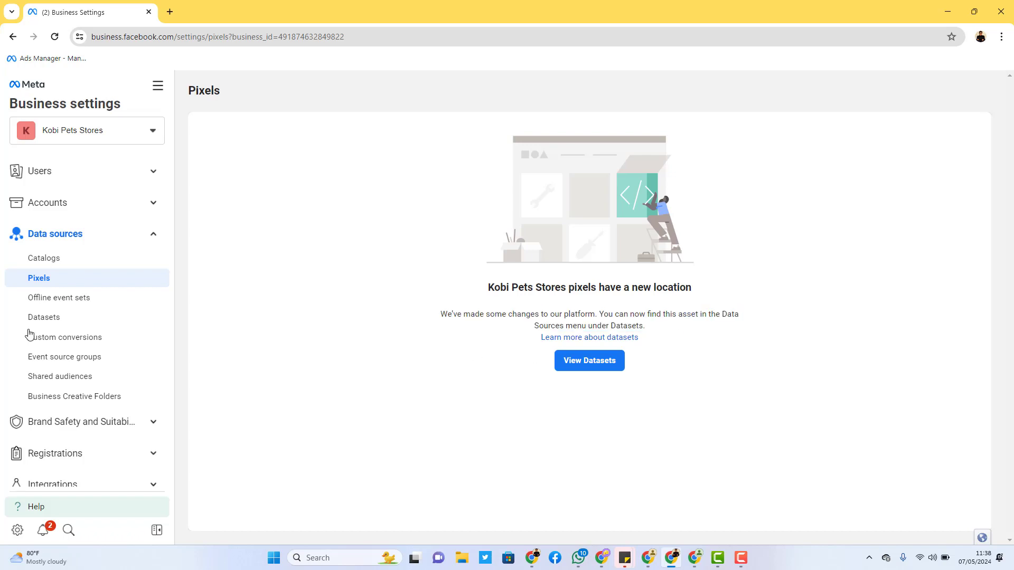
- Open Datasets, read the 'About datasets' Help Centre article, and return to the empty Datasets page
{"action": "left_click", "coordinate": [60, 323]}
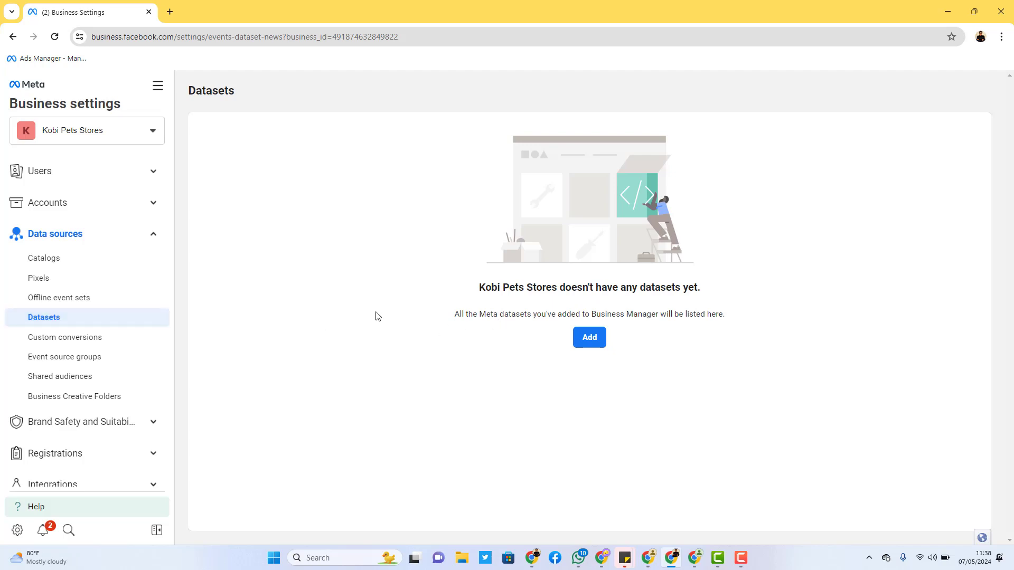
{"action": "left_click", "coordinate": [694, 557]}
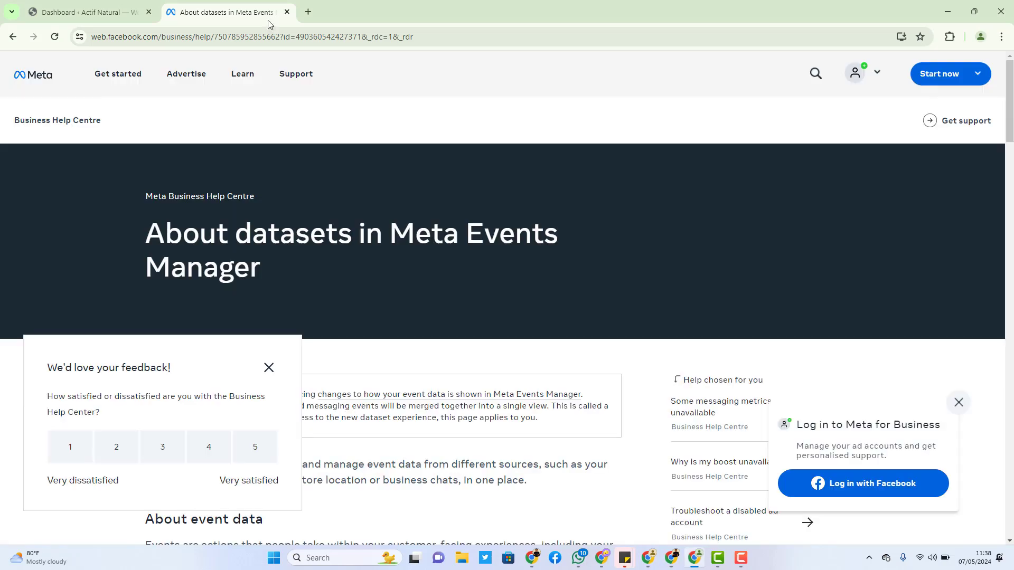
{"action": "left_click", "coordinate": [269, 367]}
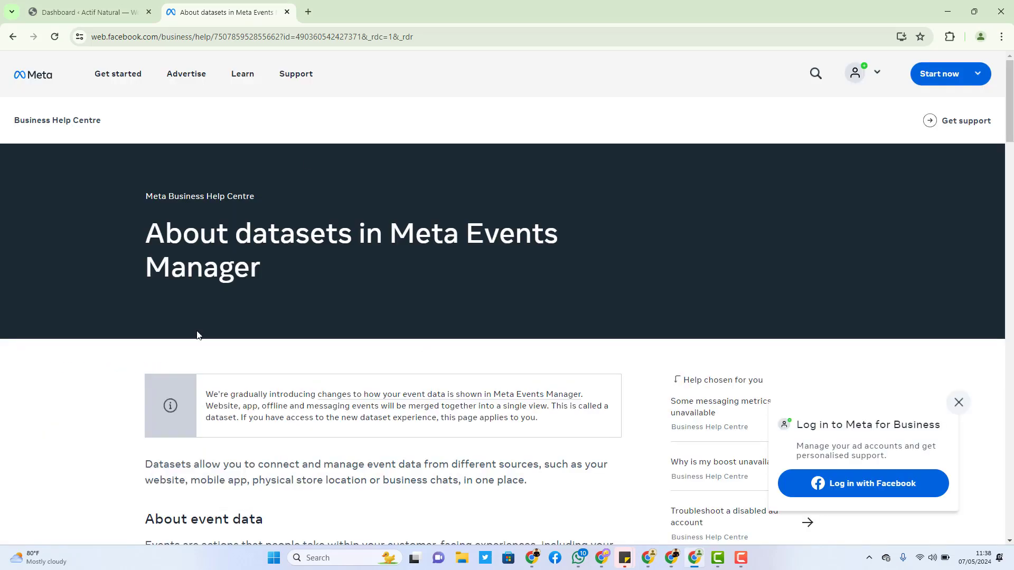
{"action": "scroll", "coordinate": [192, 338], "scroll_direction": "down", "scroll_amount": 4}
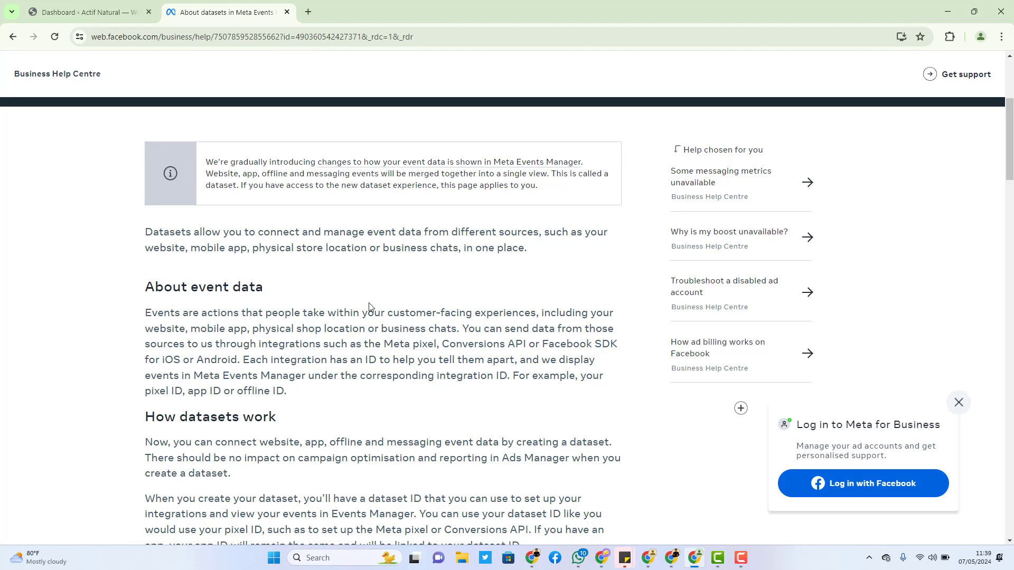
{"action": "left_click", "coordinate": [682, 549]}
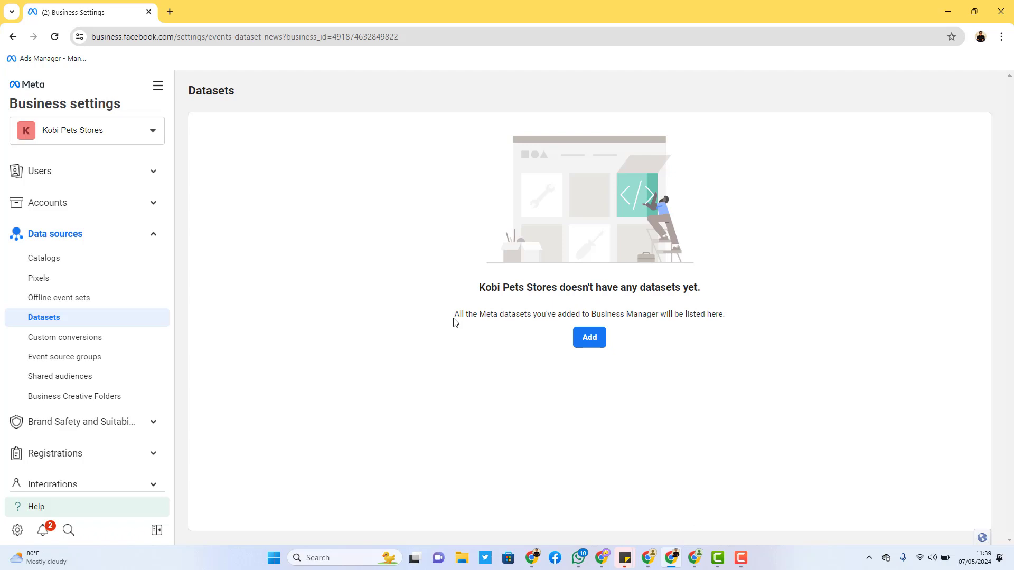
- Create a new dataset named 'Kobi pets pixel' for Kobi Pets Stores
{"action": "left_click_drag", "start_coordinate": [454, 314], "coordinate": [693, 325]}
{"action": "left_click", "coordinate": [456, 340]}
{"action": "left_click", "coordinate": [587, 339]}
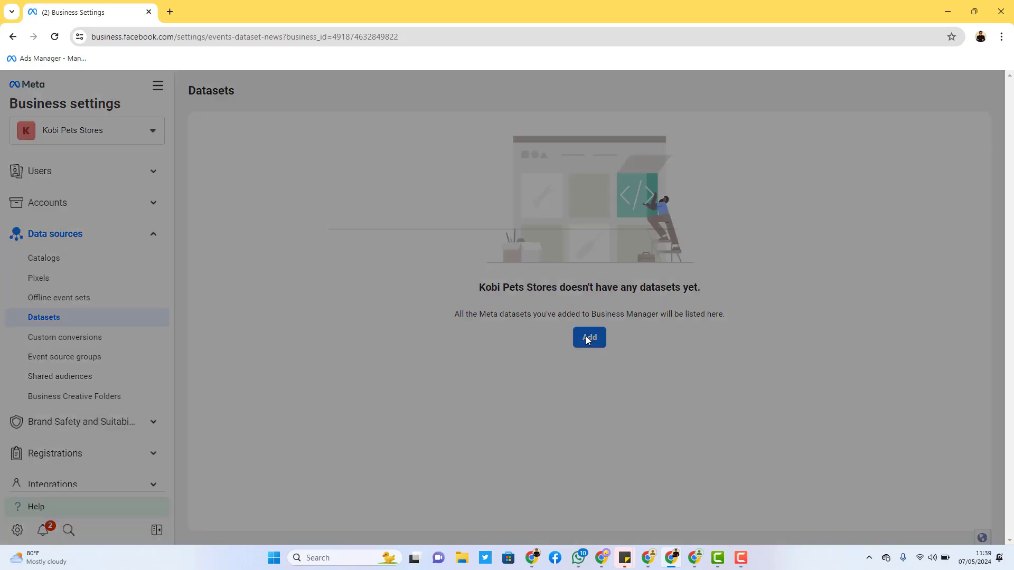
{"action": "left_click", "coordinate": [559, 313]}
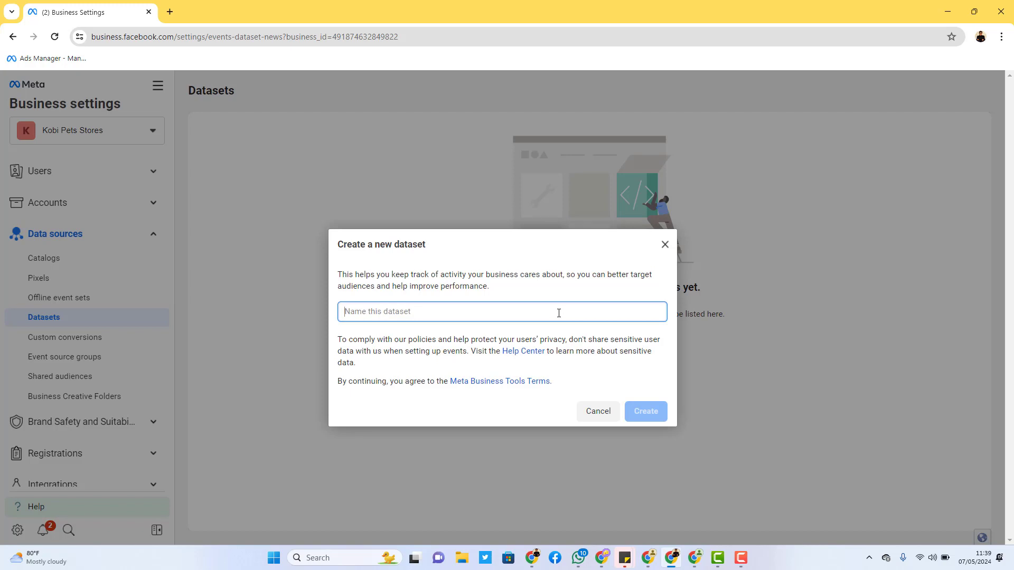
{"action": "type", "text": "Kobi pets pixel"}
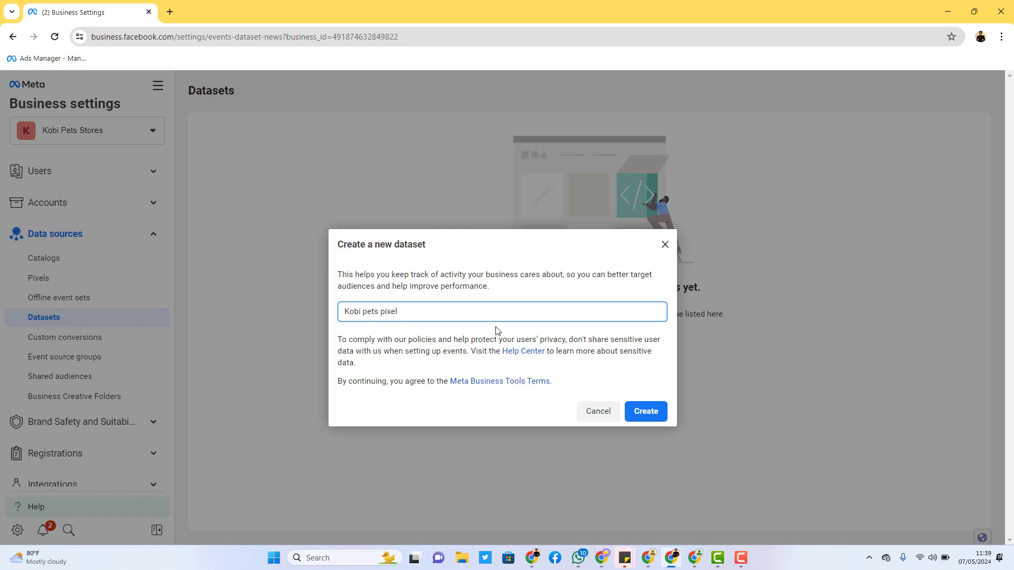
{"action": "left_click", "coordinate": [642, 412]}
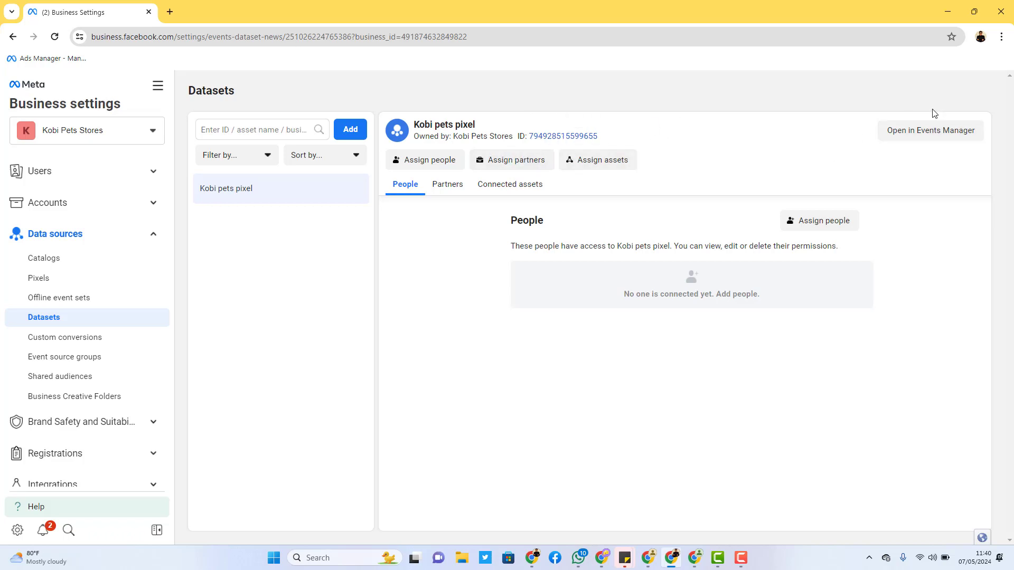
- Open the Kobi pets pixel dataset in Events Manager and review its no-activity overview
{"action": "left_click", "coordinate": [914, 140]}
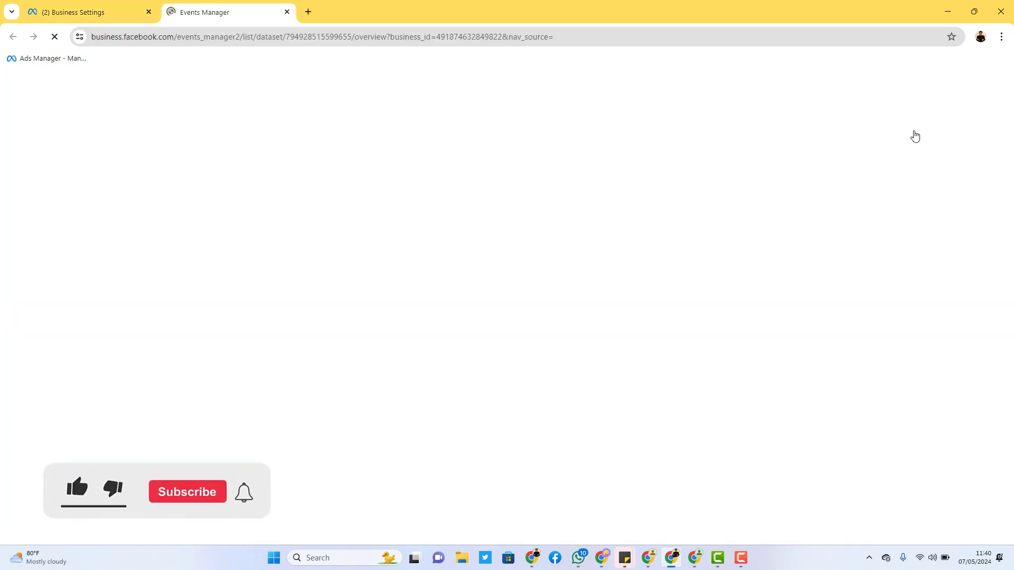
{"action": "left_click_drag", "start_coordinate": [522, 288], "coordinate": [674, 280]}
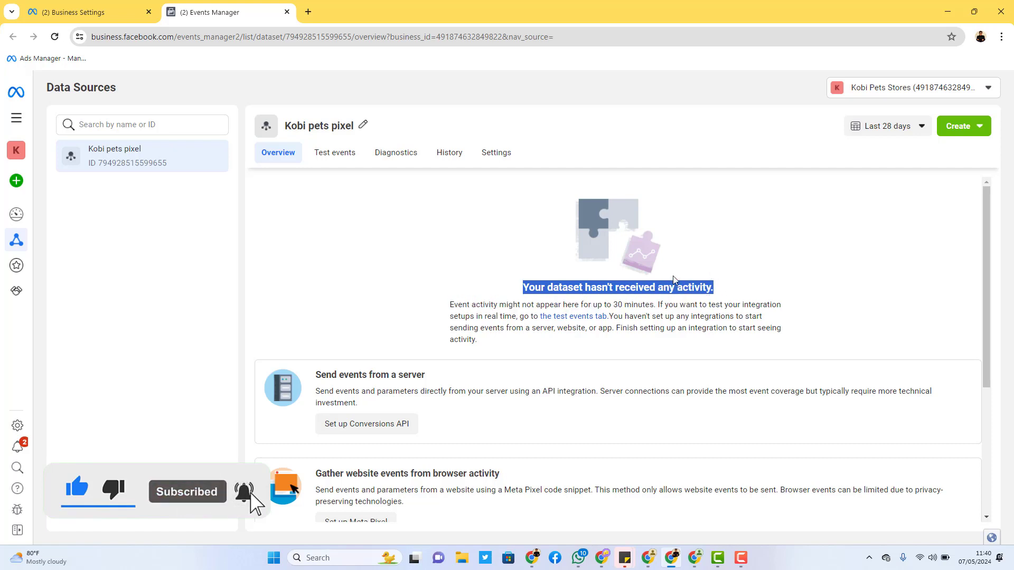
{"action": "left_click", "coordinate": [327, 284]}
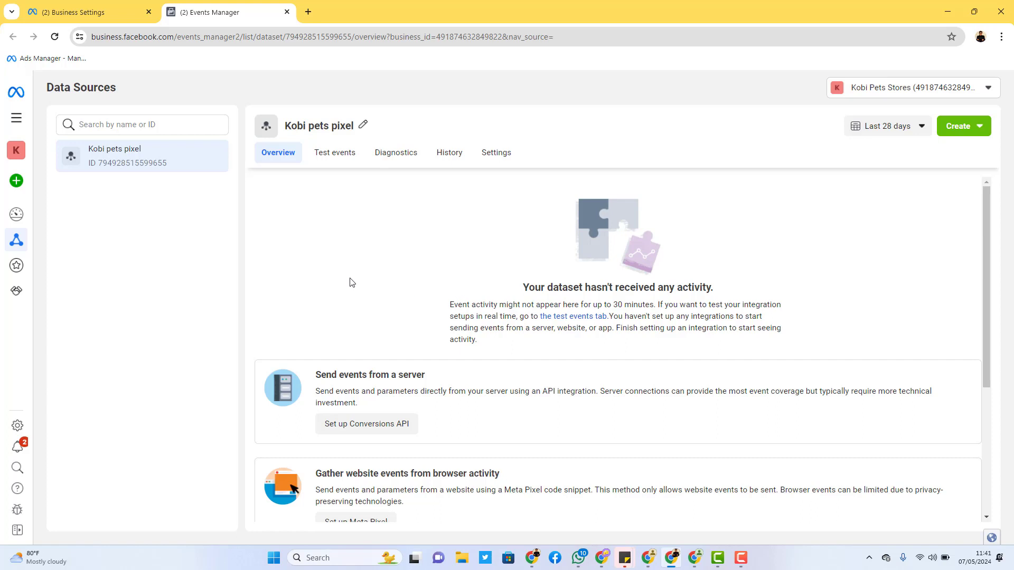
{"action": "scroll", "coordinate": [353, 283], "scroll_direction": "down", "scroll_amount": 2}
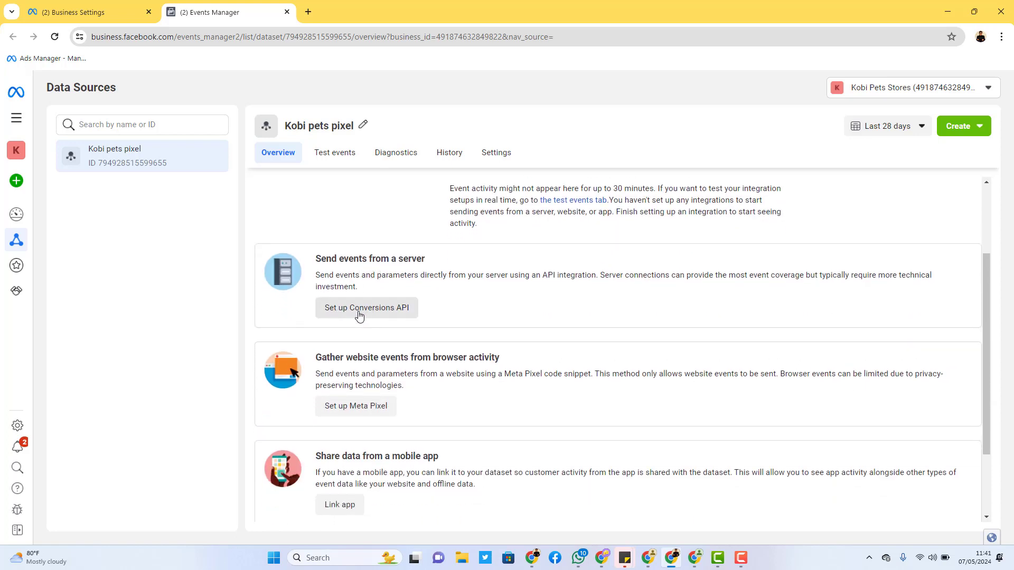
{"action": "scroll", "coordinate": [333, 375], "scroll_direction": "down", "scroll_amount": 2}
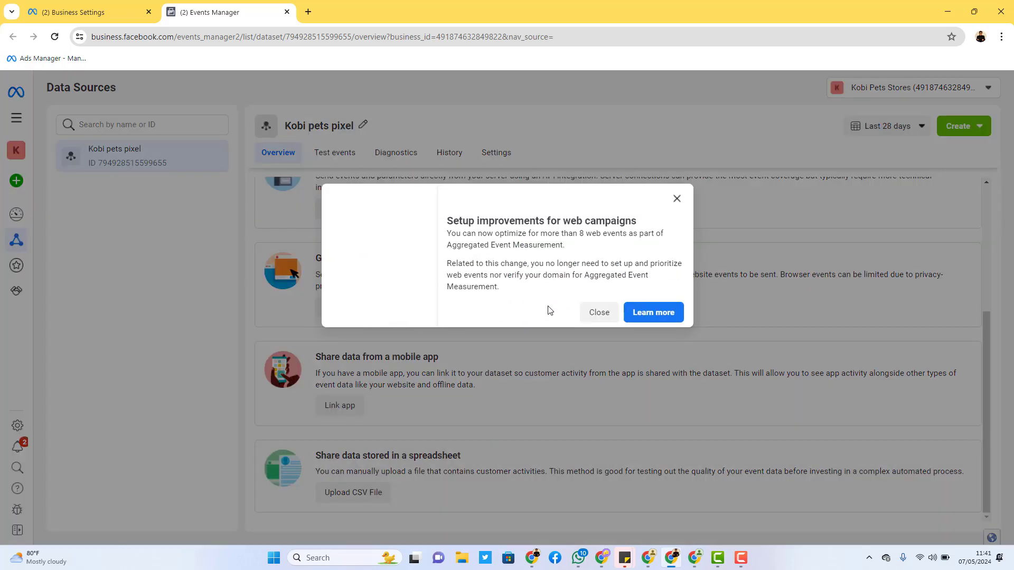
- Dismiss the Setup improvements notice and start setting up the Meta Pixel for website activity
{"action": "left_click", "coordinate": [598, 386]}
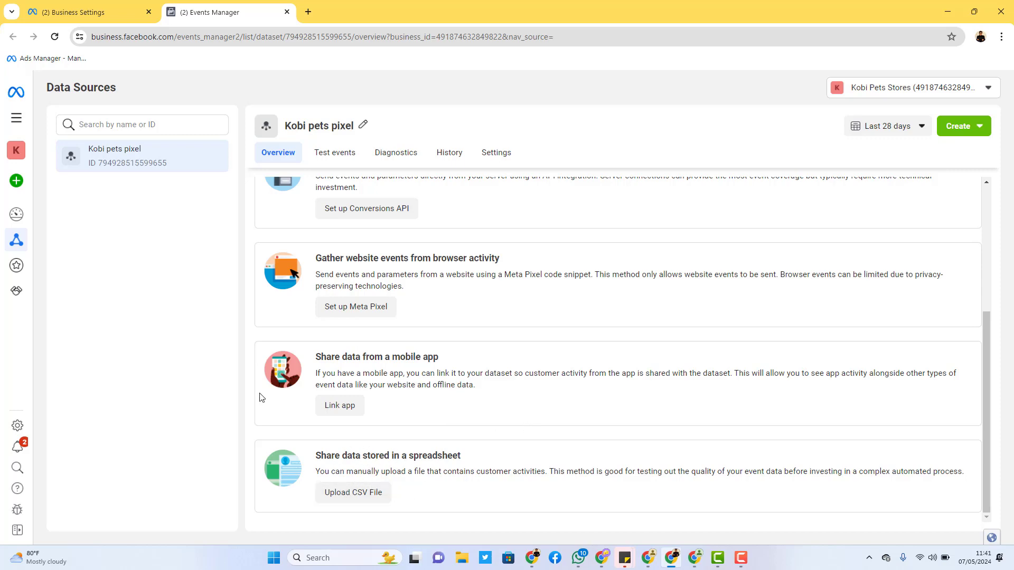
{"action": "scroll", "coordinate": [259, 397], "scroll_direction": "up", "scroll_amount": 3}
{"action": "scroll", "coordinate": [370, 357], "scroll_direction": "down", "scroll_amount": 2}
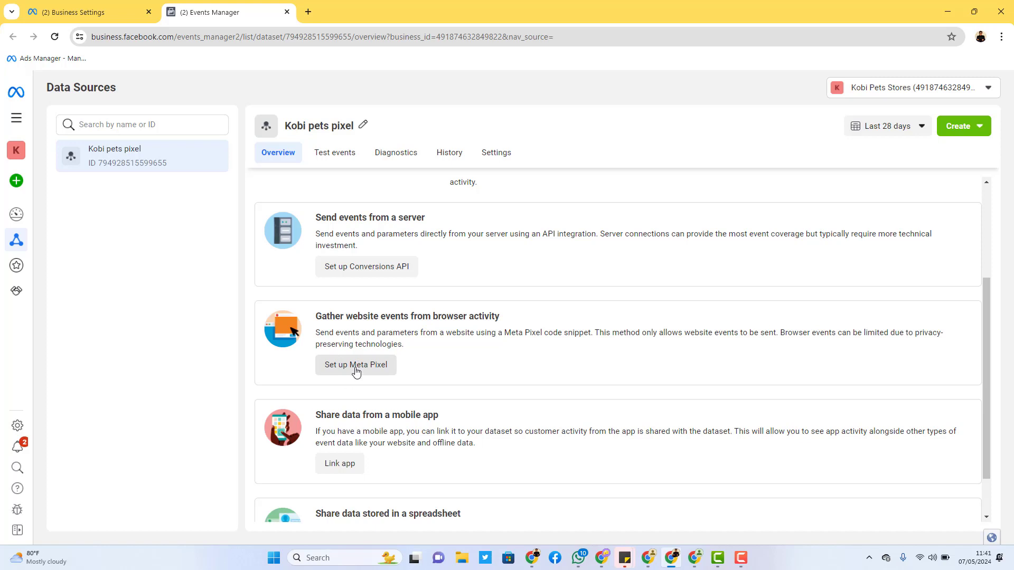
{"action": "left_click", "coordinate": [353, 371]}
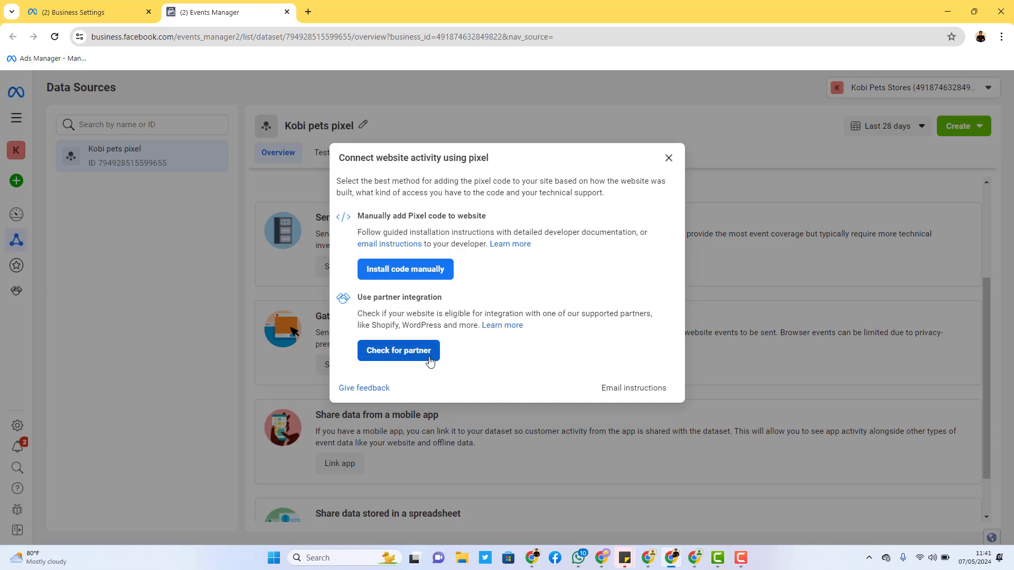
- Browse the partner integrations list, looking for WordPress
{"action": "left_click", "coordinate": [397, 353]}
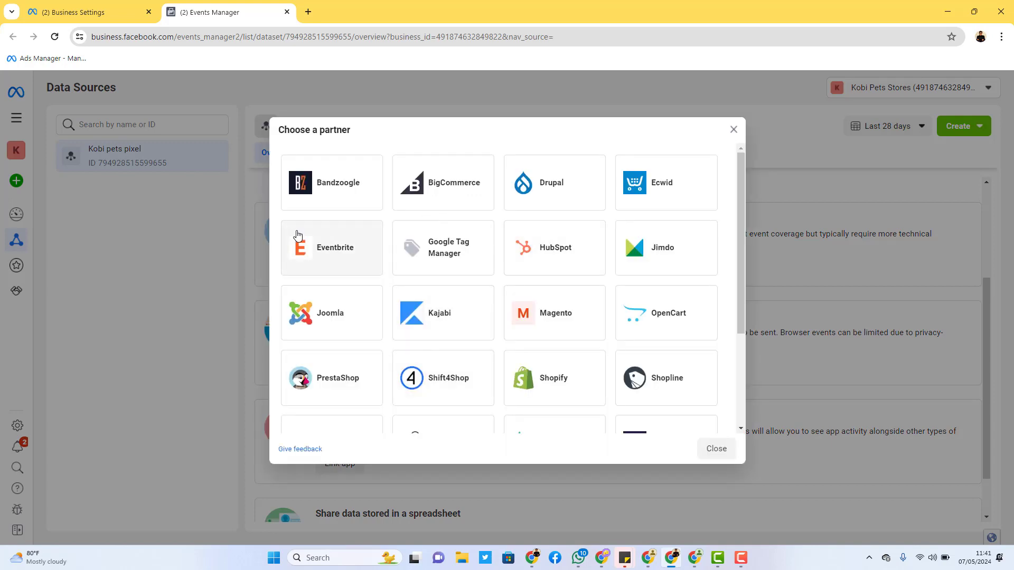
{"action": "scroll", "coordinate": [412, 275], "scroll_direction": "down", "scroll_amount": 1}
{"action": "scroll", "coordinate": [475, 282], "scroll_direction": "up", "scroll_amount": 1}
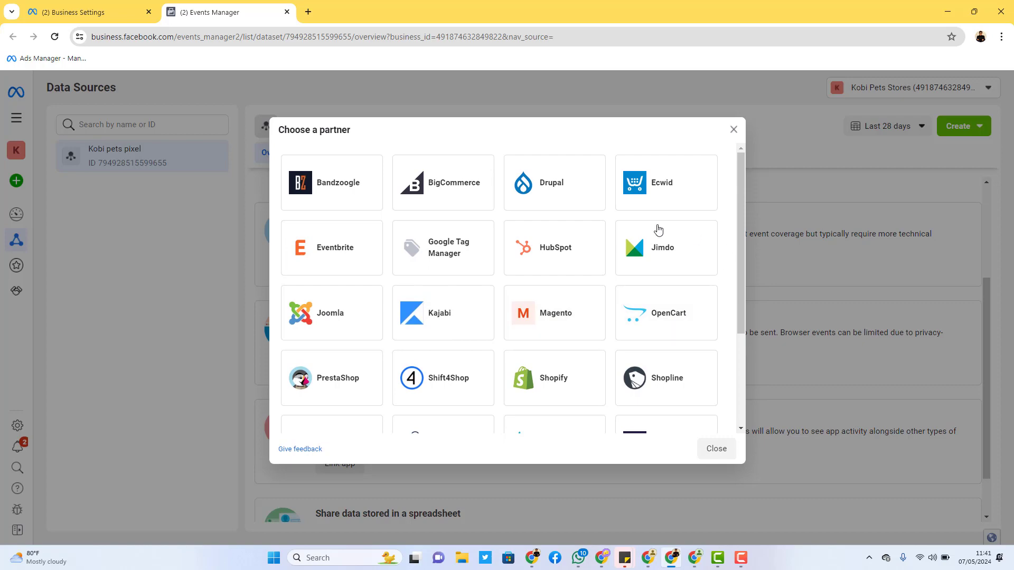
{"action": "scroll", "coordinate": [522, 187], "scroll_direction": "down", "scroll_amount": 1}
{"action": "scroll", "coordinate": [368, 319], "scroll_direction": "down", "scroll_amount": 2}
{"action": "scroll", "coordinate": [475, 305], "scroll_direction": "up", "scroll_amount": 3}
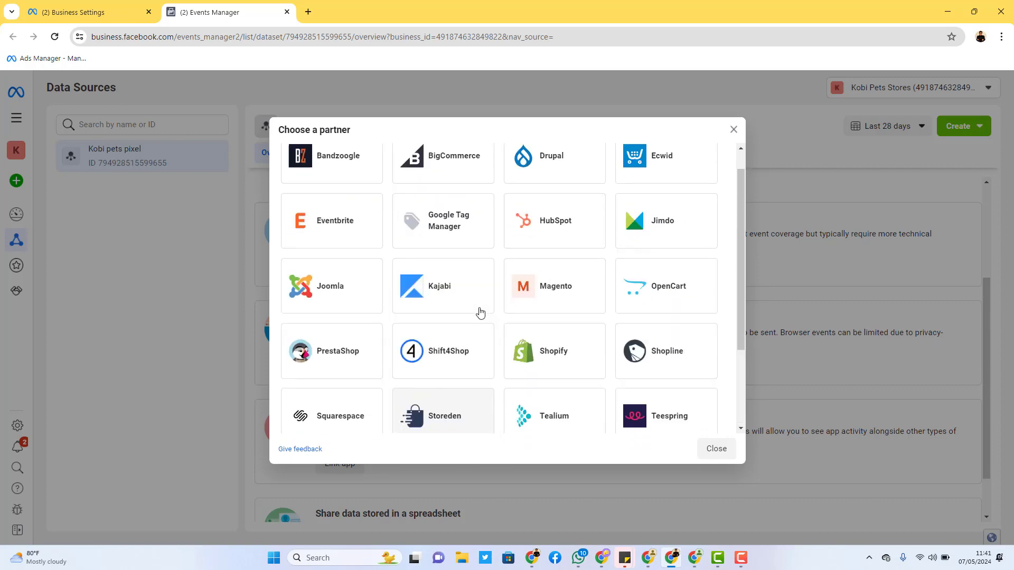
- Set up the Meta Pixel by choosing to install the code manually
{"action": "left_click", "coordinate": [734, 131]}
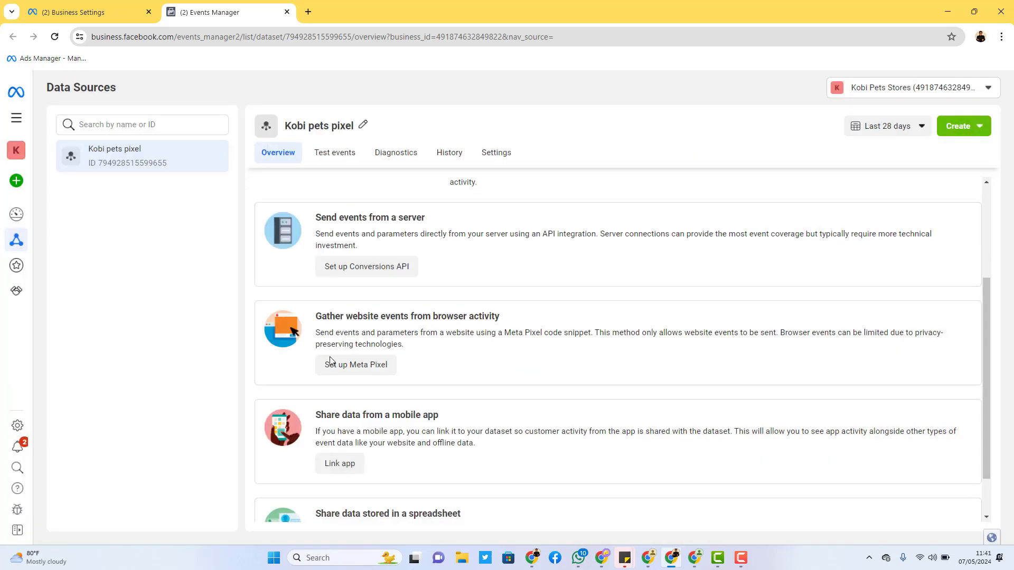
{"action": "left_click", "coordinate": [369, 364]}
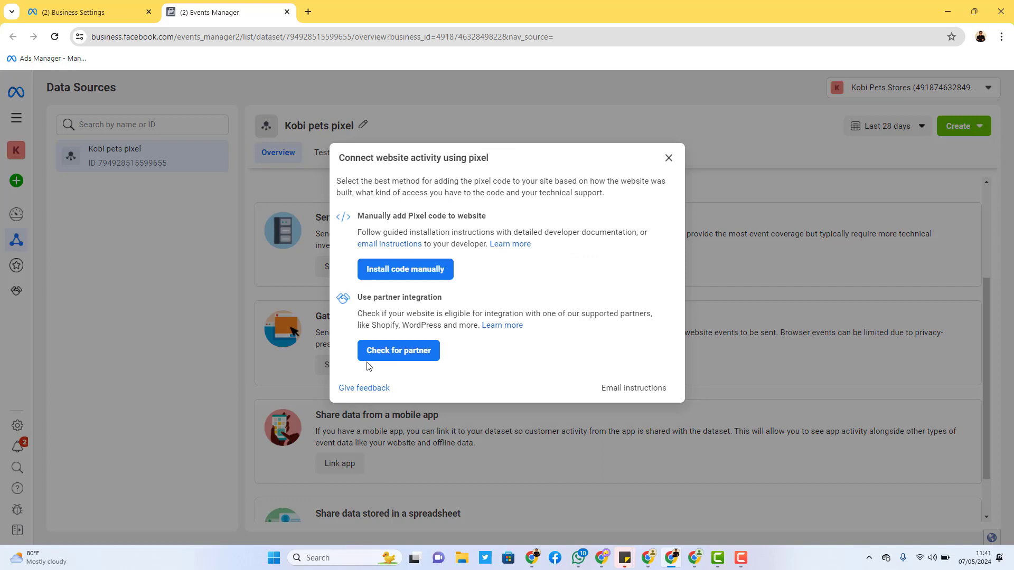
{"action": "left_click", "coordinate": [415, 274]}
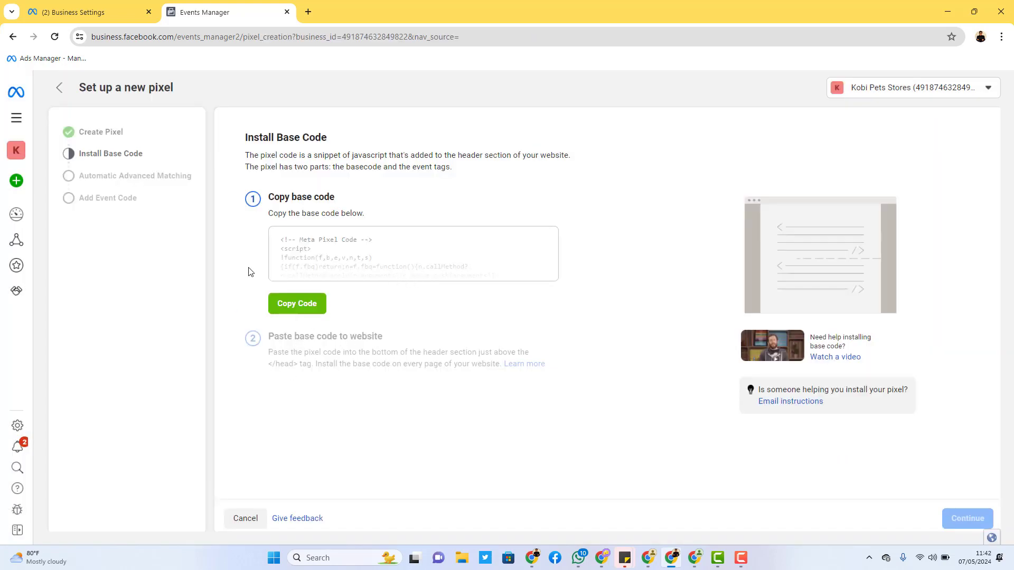
- Copy the Meta Pixel base code
{"action": "left_click", "coordinate": [297, 305]}
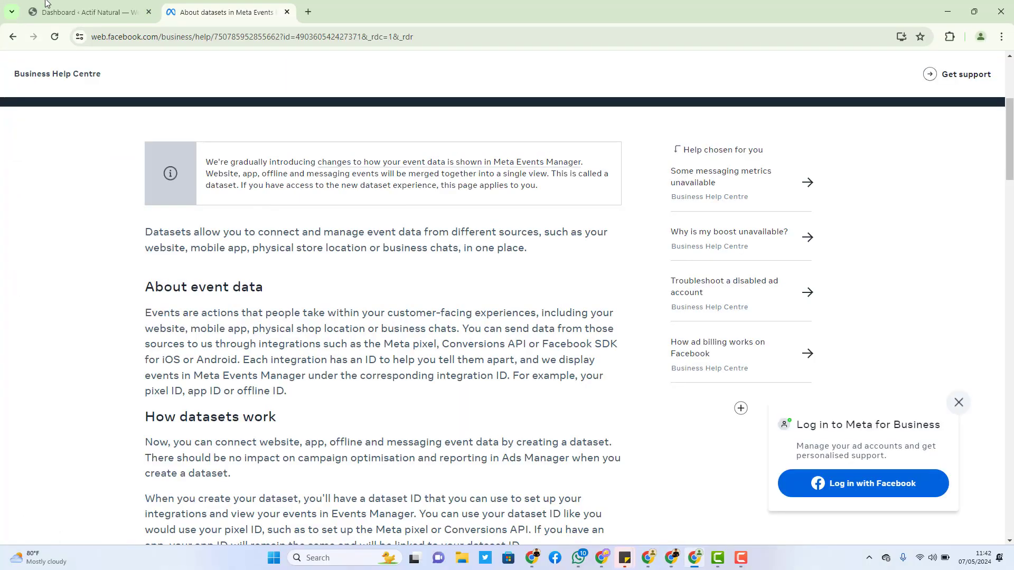
- Search WordPress's plugin directory for 'insert header', correcting the misspelled search term
{"action": "left_click", "coordinate": [48, 6]}
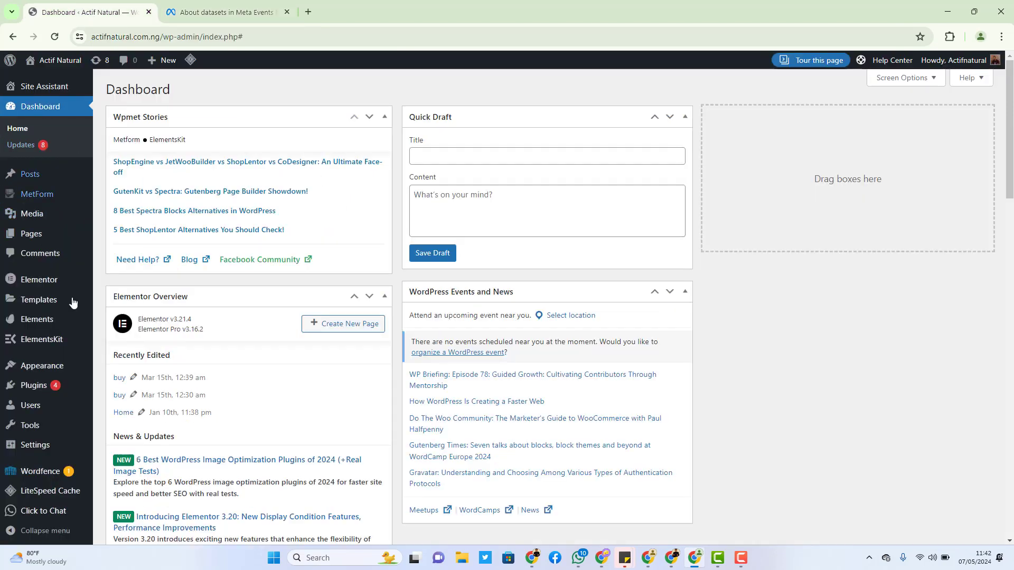
{"action": "scroll", "coordinate": [199, 288], "scroll_direction": "down", "scroll_amount": 2}
{"action": "scroll", "coordinate": [237, 316], "scroll_direction": "up", "scroll_amount": 2}
{"action": "mouse_move", "coordinate": [35, 390]}
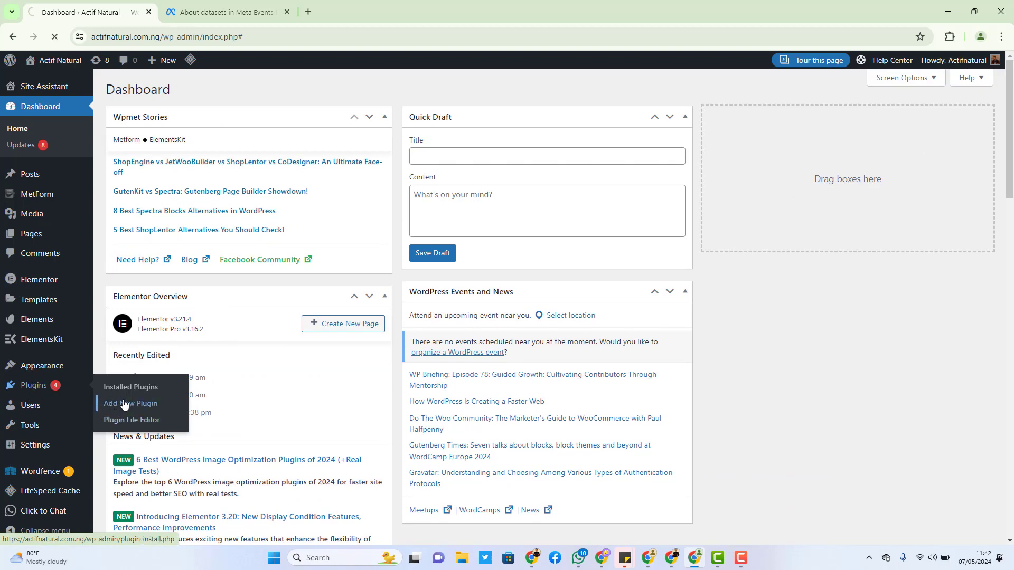
{"action": "left_click", "coordinate": [866, 124]}
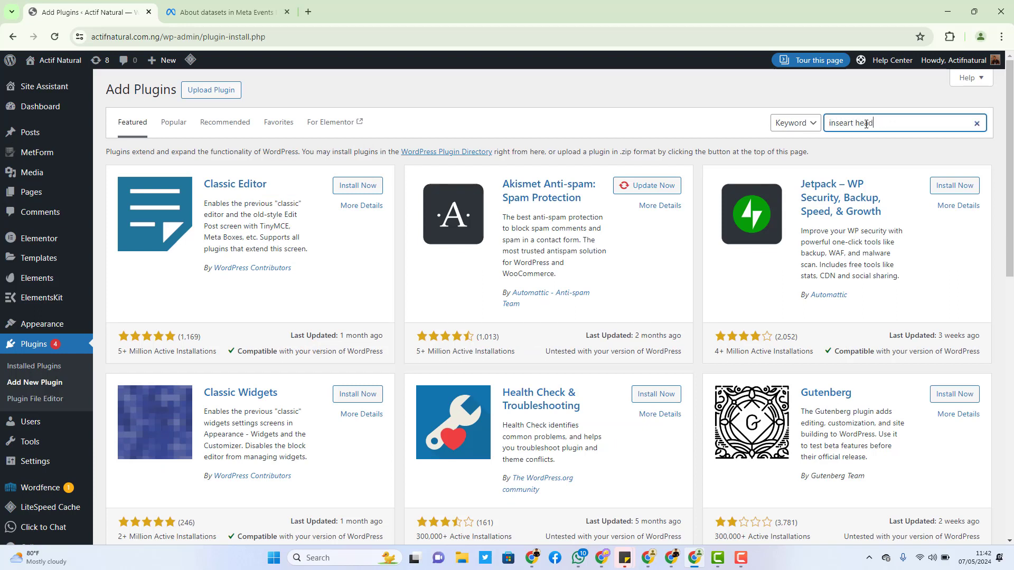
{"action": "type", "text": "inseart header"}
{"action": "key", "text": "Return"}
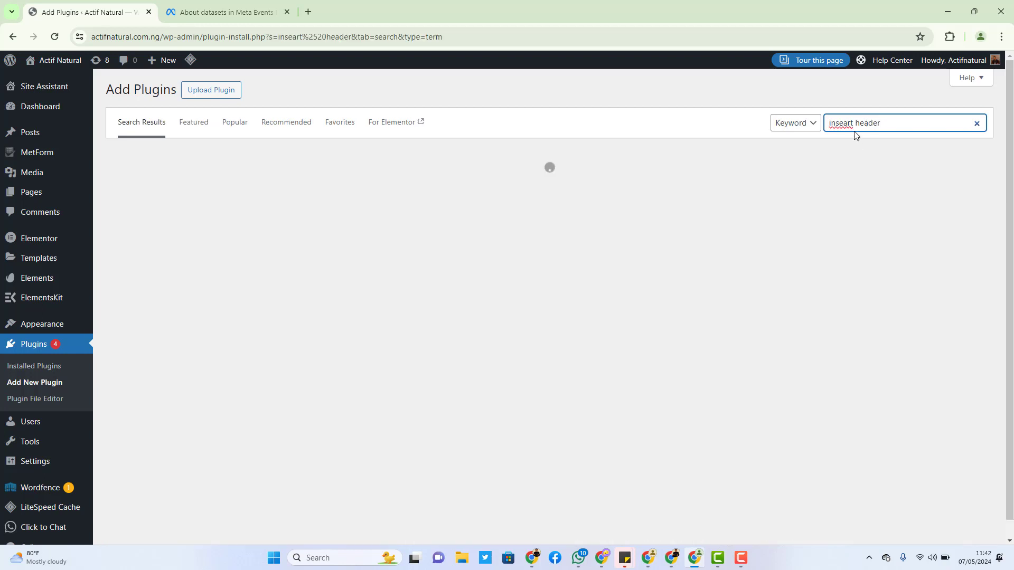
{"action": "right_click", "coordinate": [838, 125]}
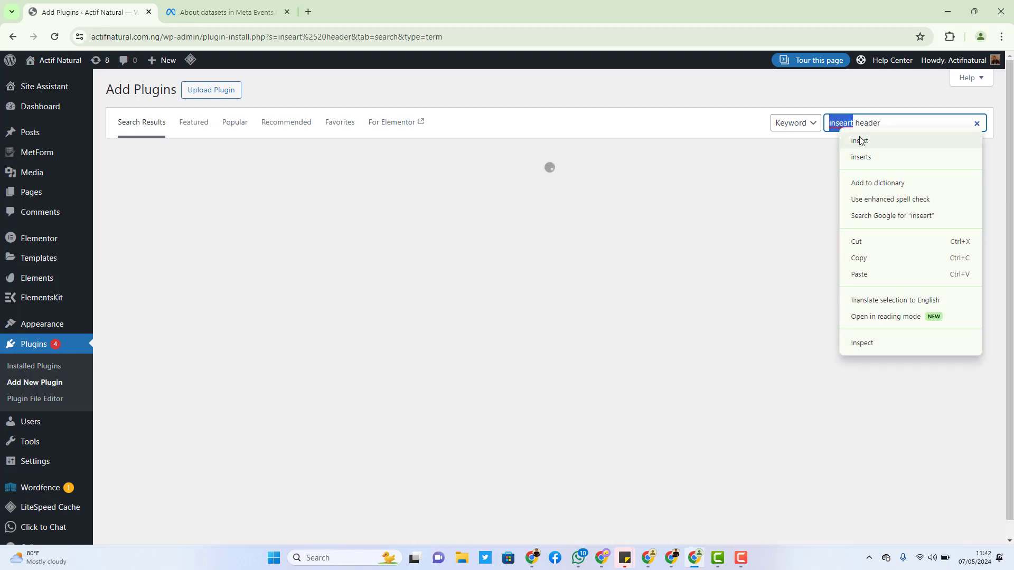
{"action": "left_click", "coordinate": [861, 140]}
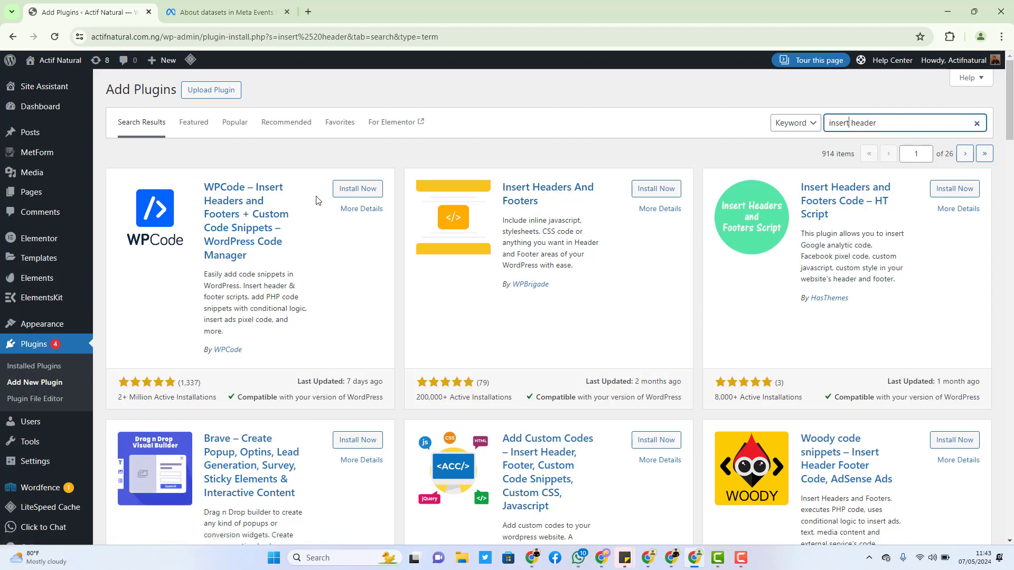
- Install and activate the WPCode – Insert Headers and Footers plugin
{"action": "left_click", "coordinate": [347, 194]}
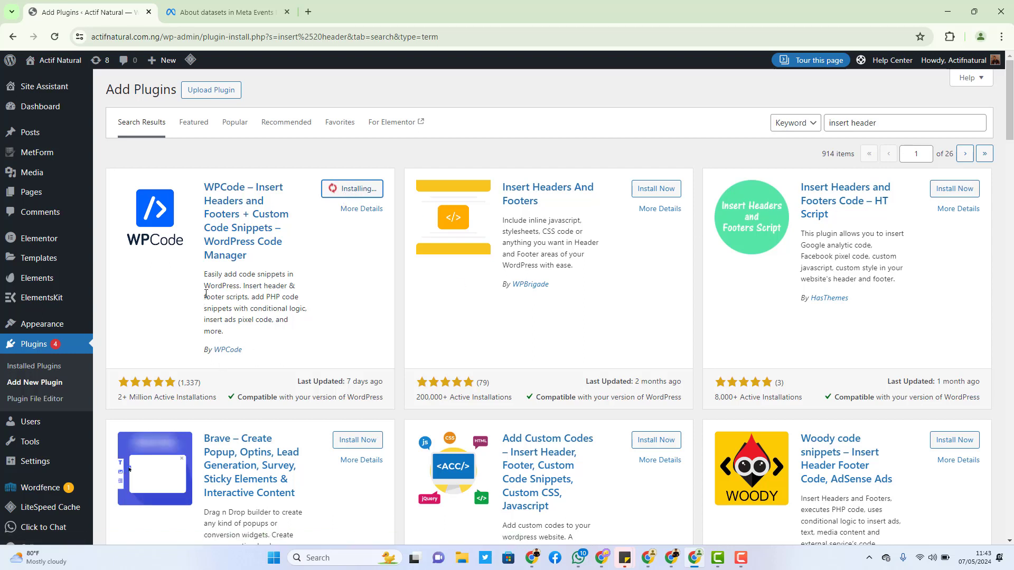
{"action": "left_click", "coordinate": [349, 191]}
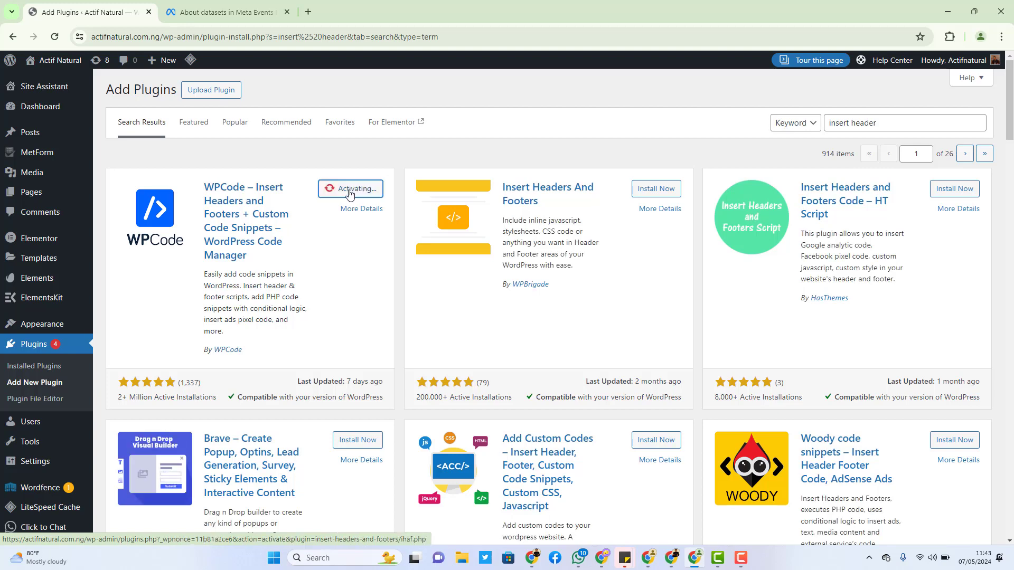
{"action": "scroll", "coordinate": [259, 232], "scroll_direction": "down", "scroll_amount": 2}
{"action": "scroll", "coordinate": [259, 232], "scroll_direction": "down", "scroll_amount": 10}
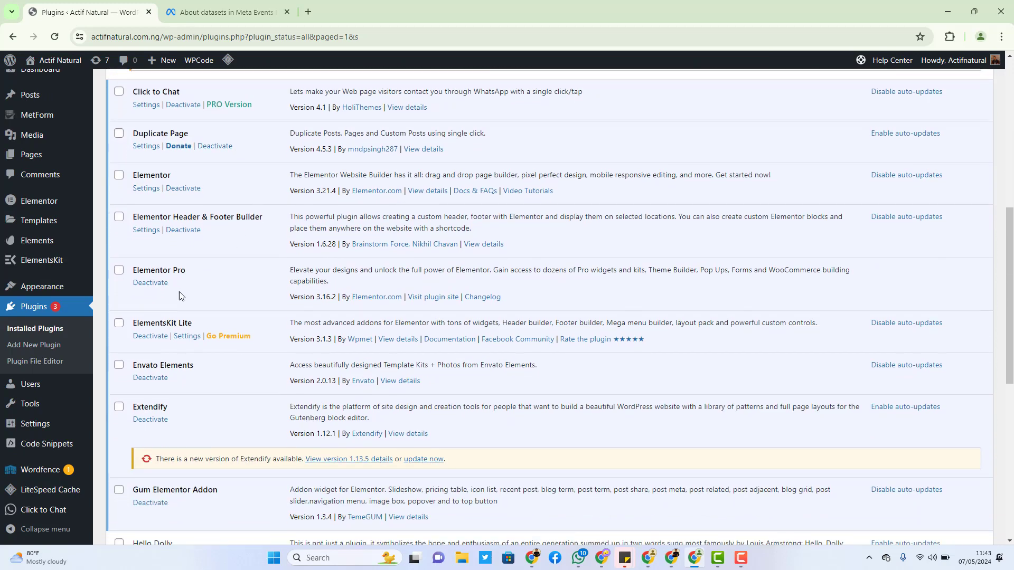
- Find WPCode Lite in the Plugins list and open Code Snippets > Header & Footer
{"action": "scroll", "coordinate": [214, 278], "scroll_direction": "down", "scroll_amount": 2}
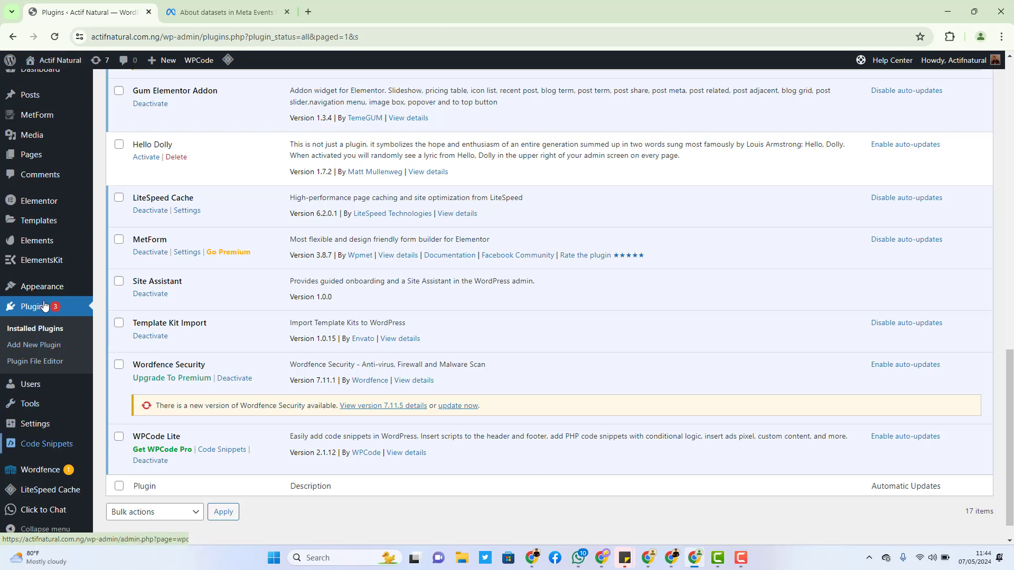
{"action": "scroll", "coordinate": [16, 336], "scroll_direction": "down", "scroll_amount": 1}
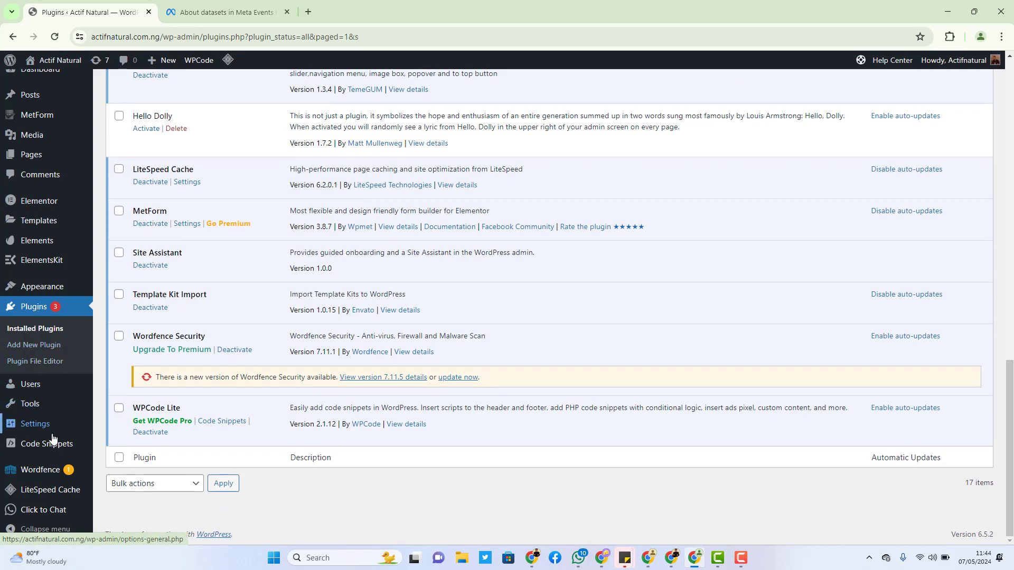
{"action": "mouse_move", "coordinate": [46, 446]}
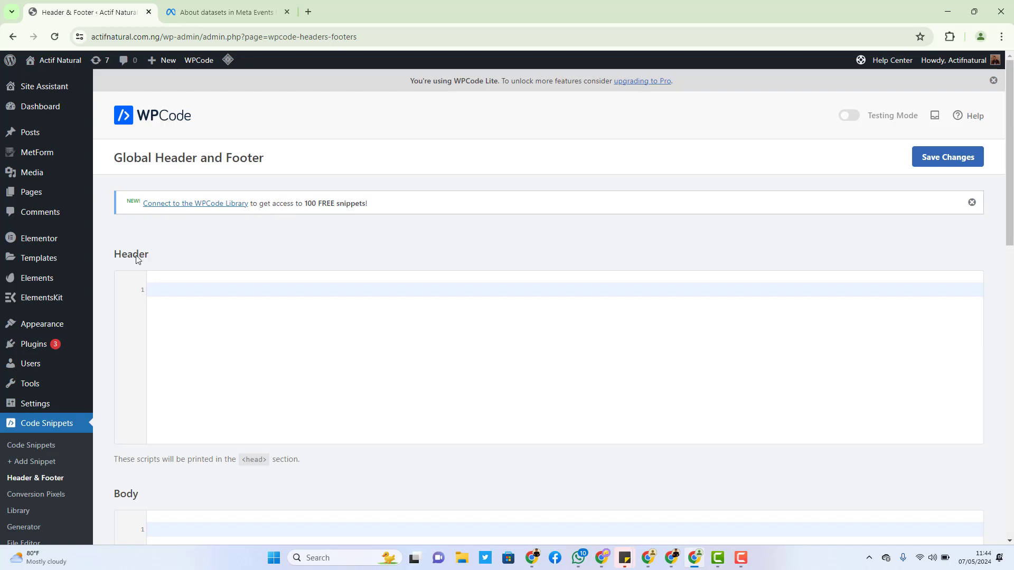
{"action": "double_click", "coordinate": [136, 258]}
- Paste the Meta Pixel base code into WPCode's global Header box, then return to Events Manager
{"action": "left_click", "coordinate": [195, 284]}
{"action": "key", "text": "ctrl+v"}
{"action": "scroll", "coordinate": [256, 349], "scroll_direction": "up", "scroll_amount": 2}
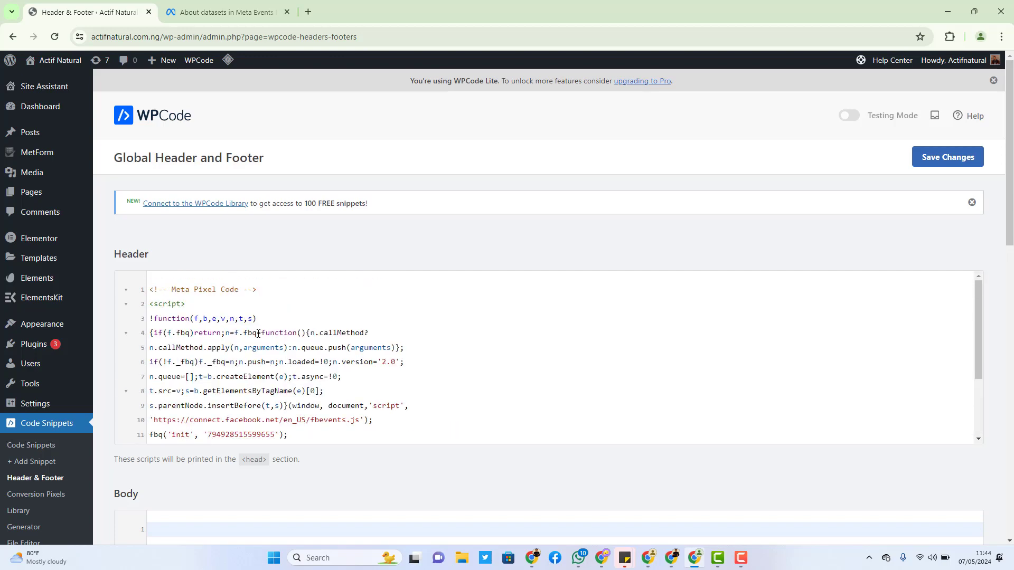
{"action": "scroll", "coordinate": [259, 320], "scroll_direction": "down", "scroll_amount": 3}
{"action": "scroll", "coordinate": [259, 320], "scroll_direction": "up", "scroll_amount": 3}
{"action": "scroll", "coordinate": [259, 321], "scroll_direction": "down", "scroll_amount": 3}
{"action": "scroll", "coordinate": [259, 320], "scroll_direction": "up", "scroll_amount": 3}
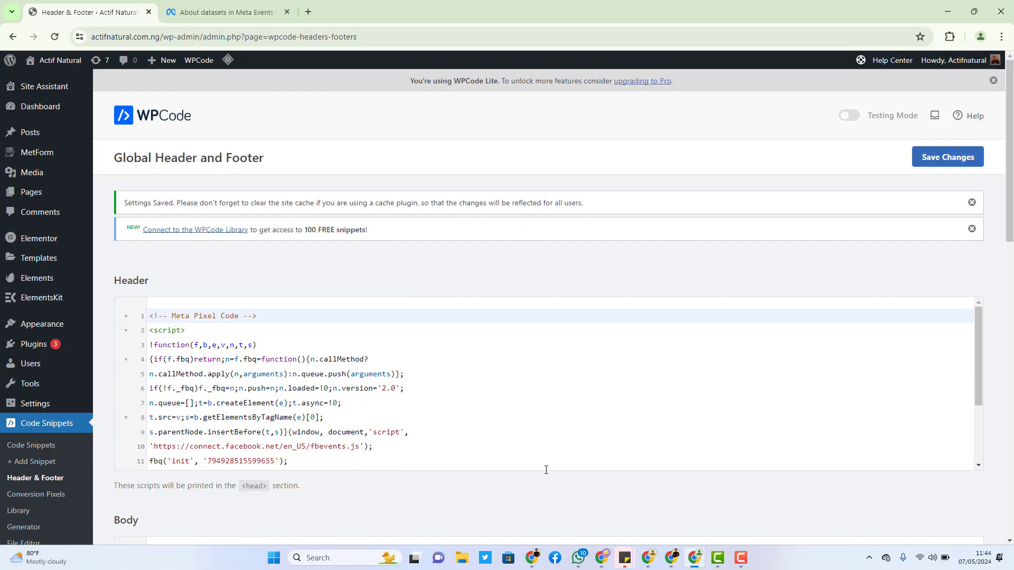
{"action": "left_click", "coordinate": [671, 557]}
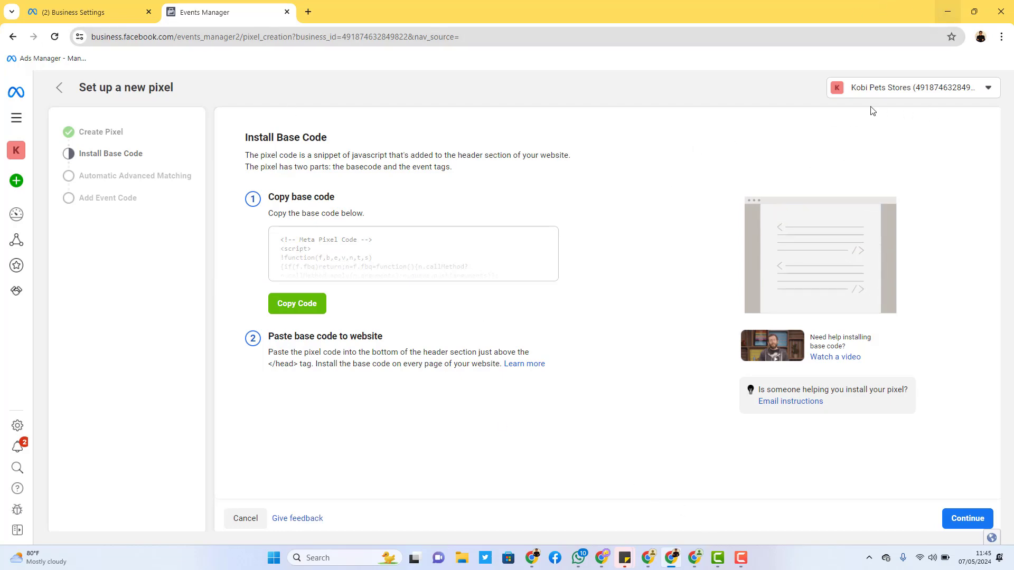
- Copy the live site address and load the Actif Natural homepage in a new tab
{"action": "left_click", "coordinate": [694, 557]}
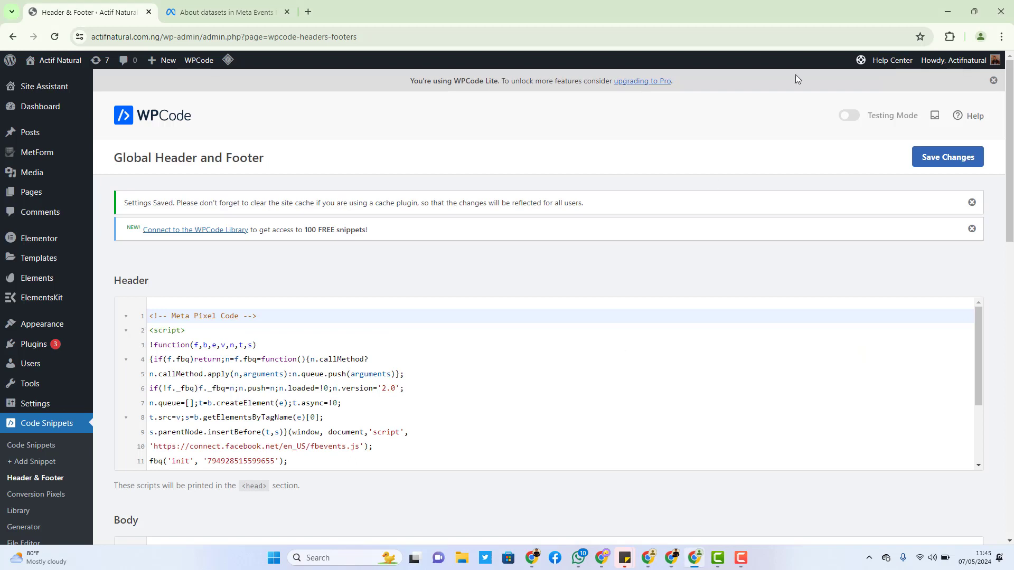
{"action": "left_click", "coordinate": [950, 38]}
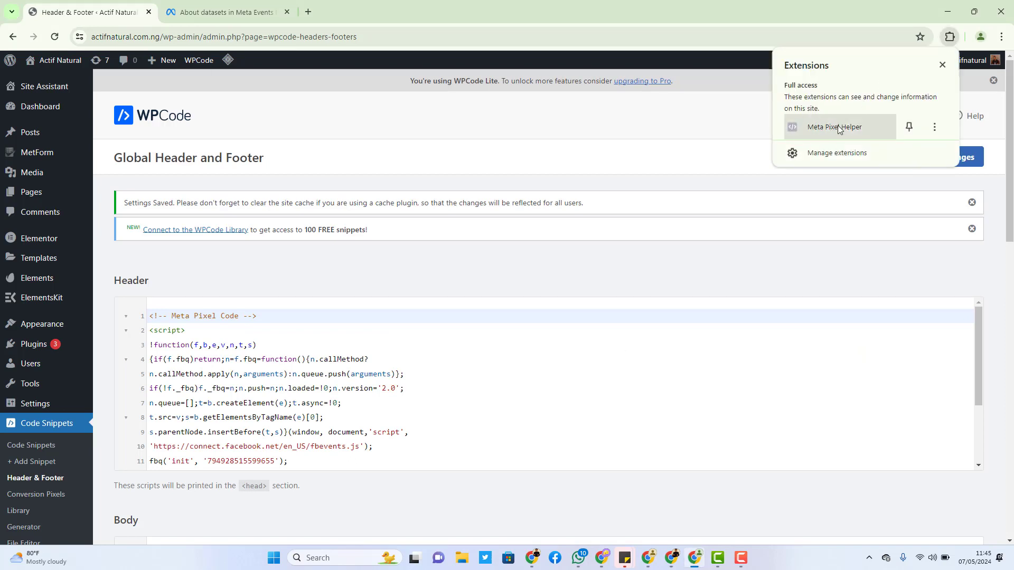
{"action": "left_click", "coordinate": [506, 132]}
{"action": "mouse_move", "coordinate": [22, 116]}
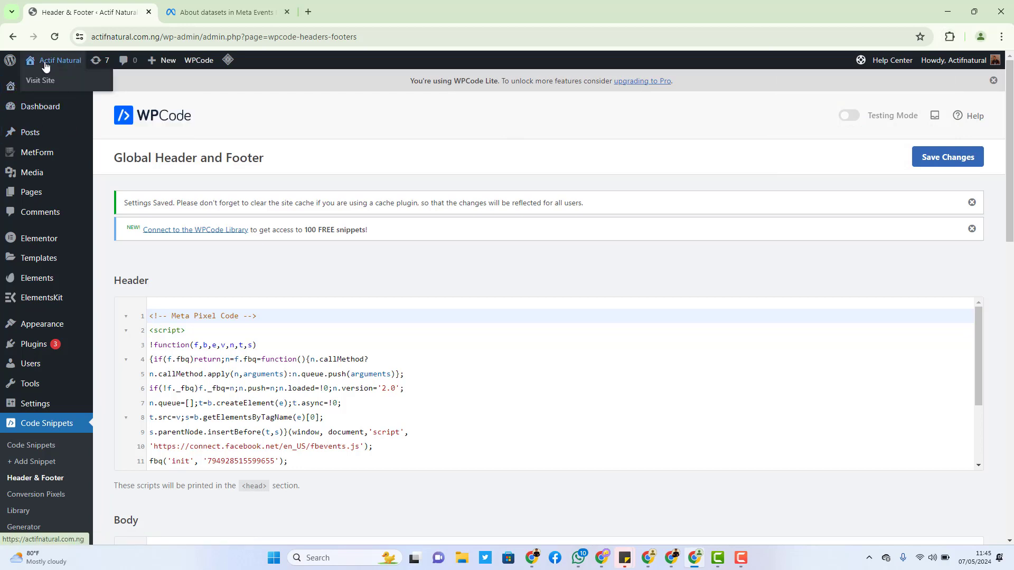
{"action": "right_click", "coordinate": [40, 80]}
{"action": "left_click", "coordinate": [103, 176]}
{"action": "left_click", "coordinate": [309, 11]}
{"action": "left_click", "coordinate": [319, 34]}
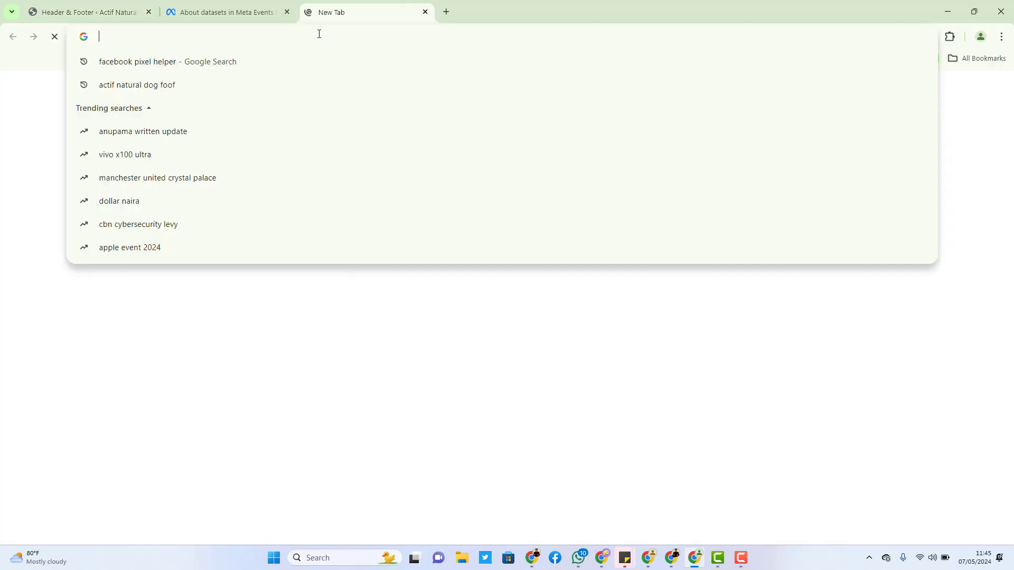
{"action": "key", "text": "ctrl+v"}
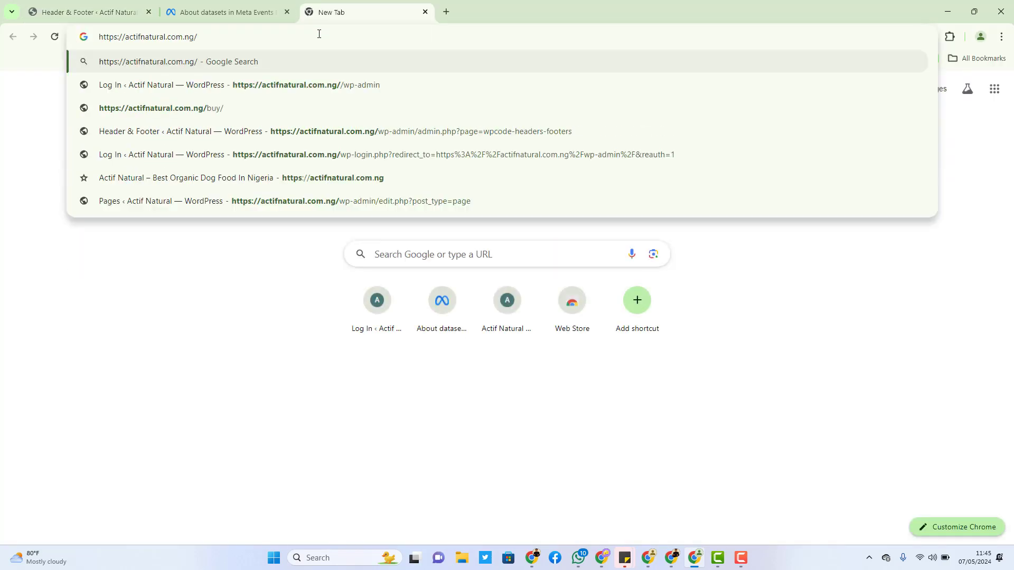
{"action": "key", "text": "Return"}
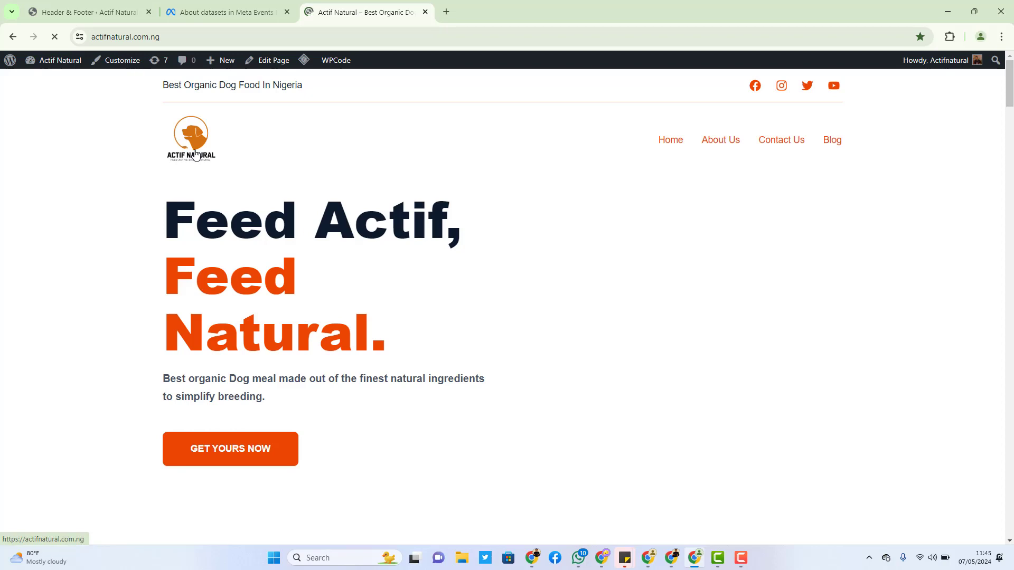
- Pin Meta Pixel Helper and confirm it finds one pixel firing PageView
{"action": "left_click", "coordinate": [949, 36]}
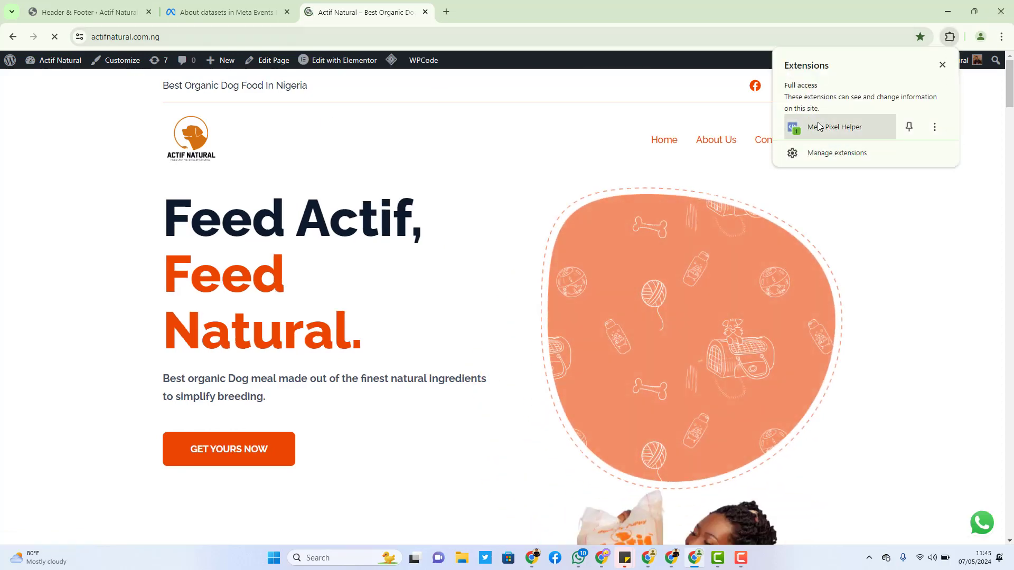
{"action": "left_click", "coordinate": [842, 138]}
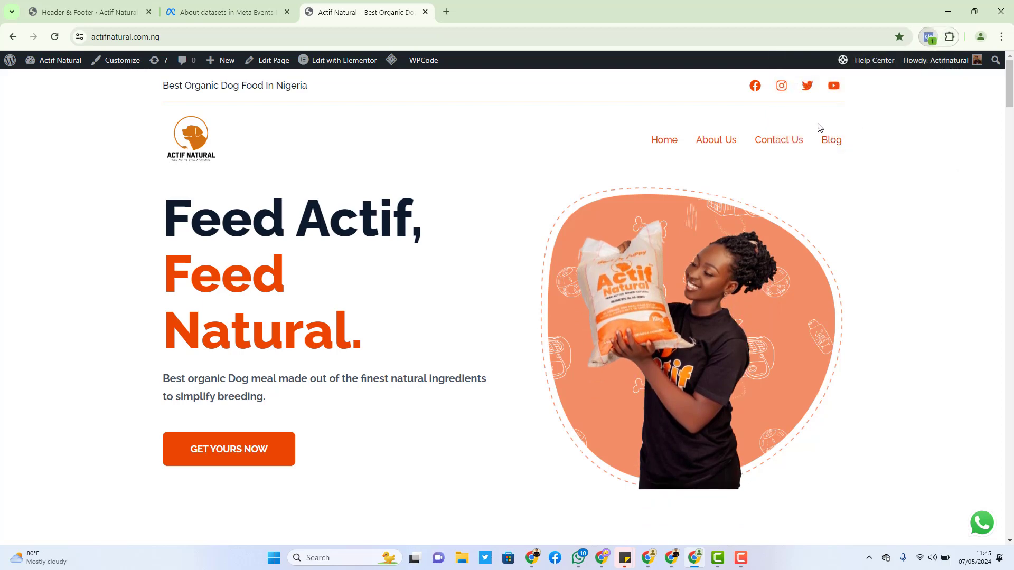
{"action": "left_click", "coordinate": [929, 37]}
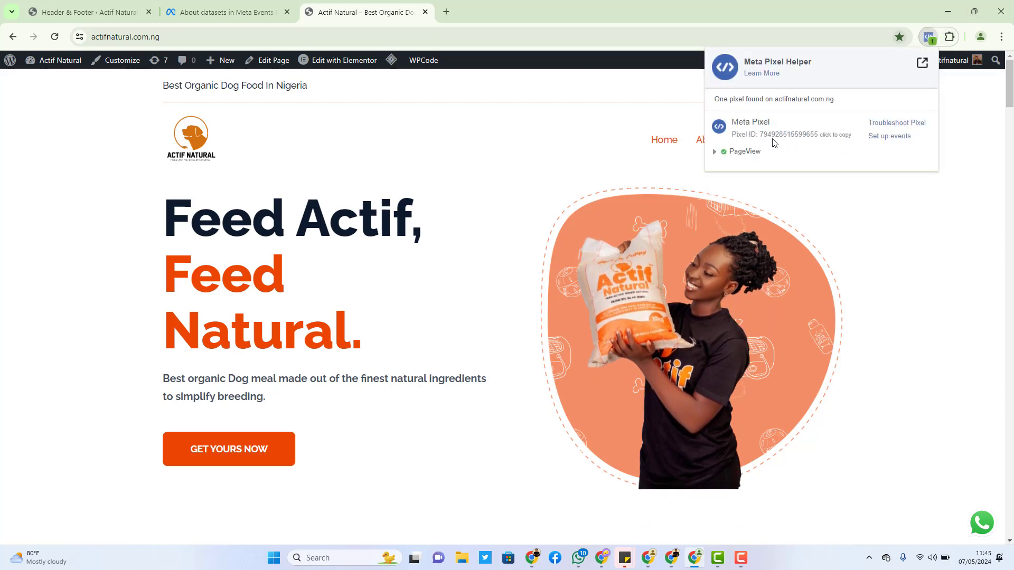
{"action": "left_click", "coordinate": [671, 558]}
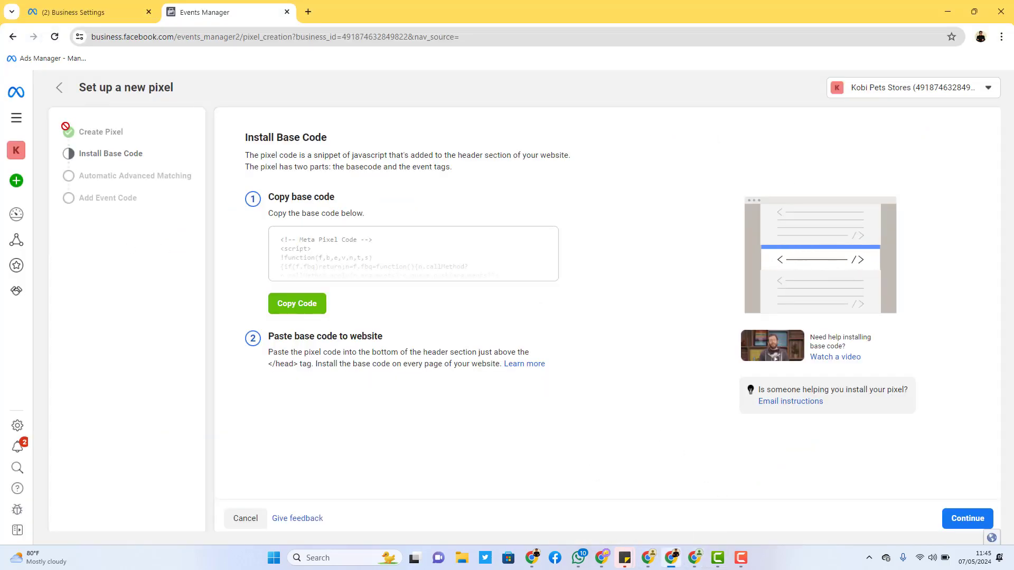
- Open the Kobi pets pixel from the Events Manager overview and select its pixel ID
{"action": "mouse_move", "coordinate": [28, 219]}
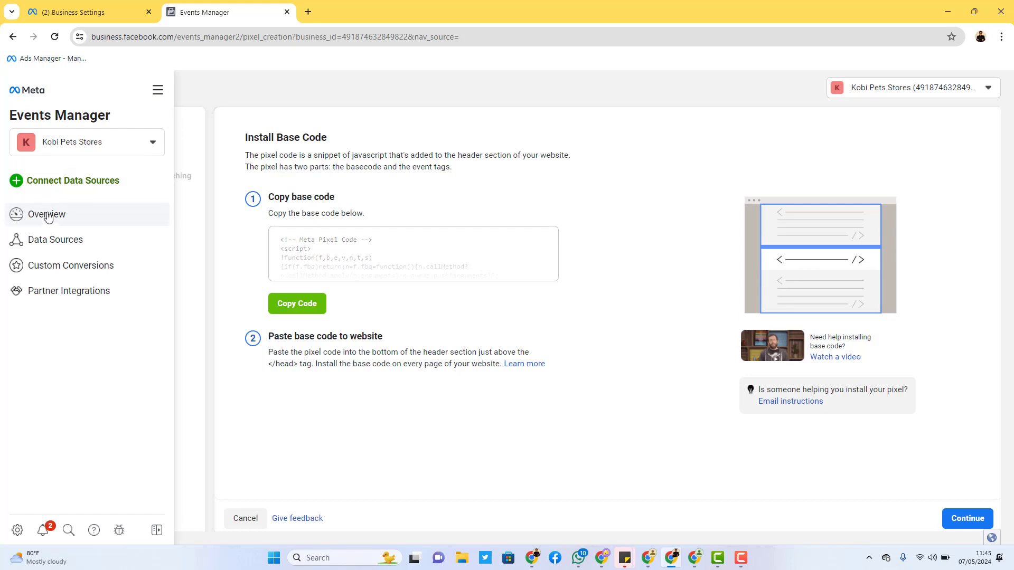
{"action": "left_click", "coordinate": [71, 219]}
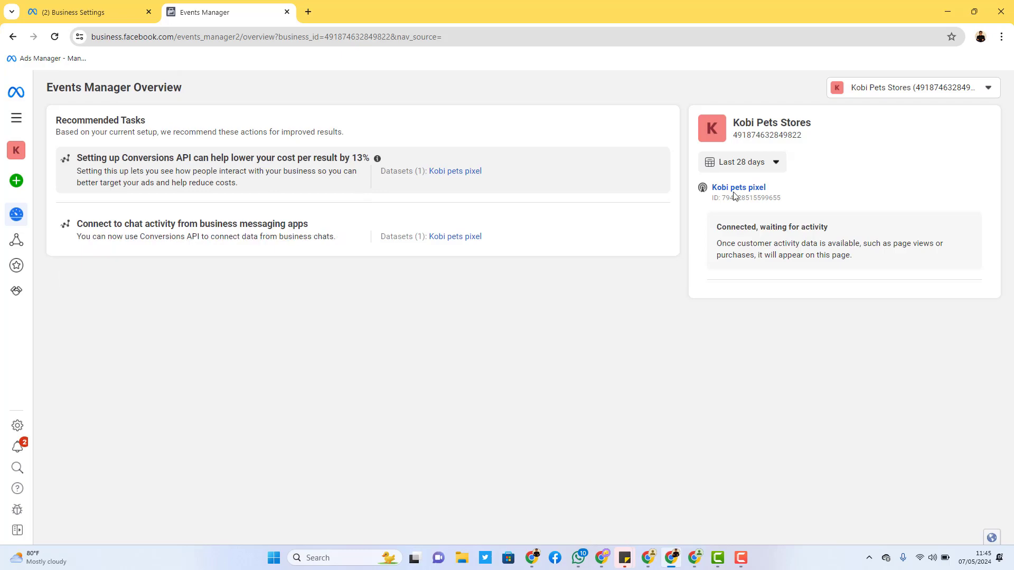
{"action": "left_click", "coordinate": [744, 190]}
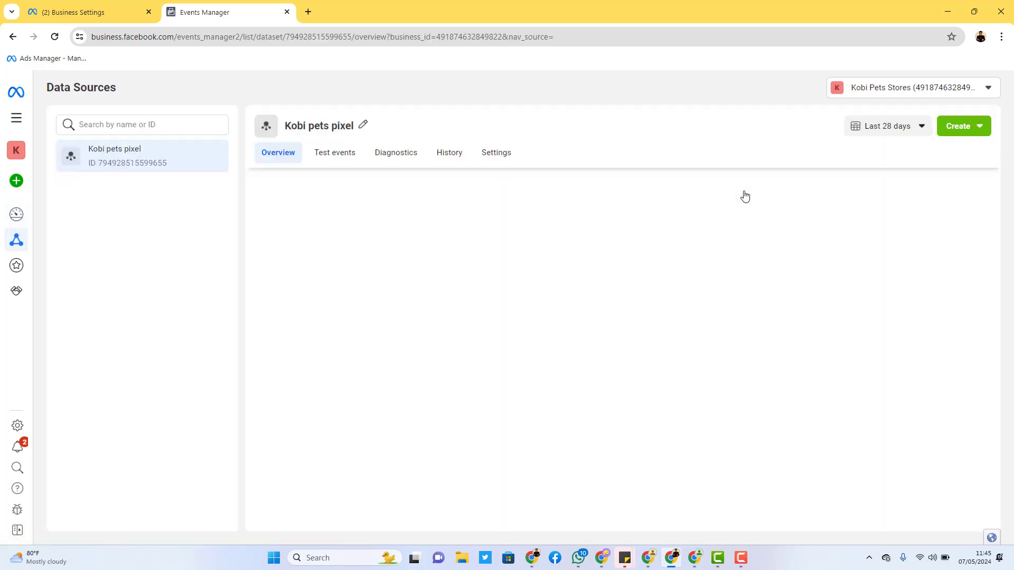
{"action": "scroll", "coordinate": [437, 300], "scroll_direction": "down", "scroll_amount": 3}
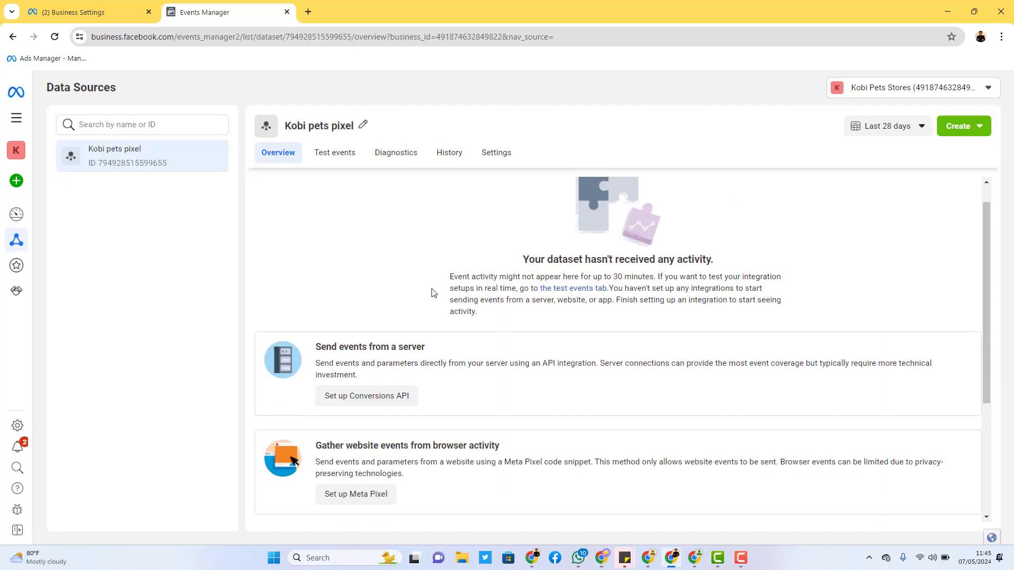
{"action": "scroll", "coordinate": [422, 290], "scroll_direction": "up", "scroll_amount": 3}
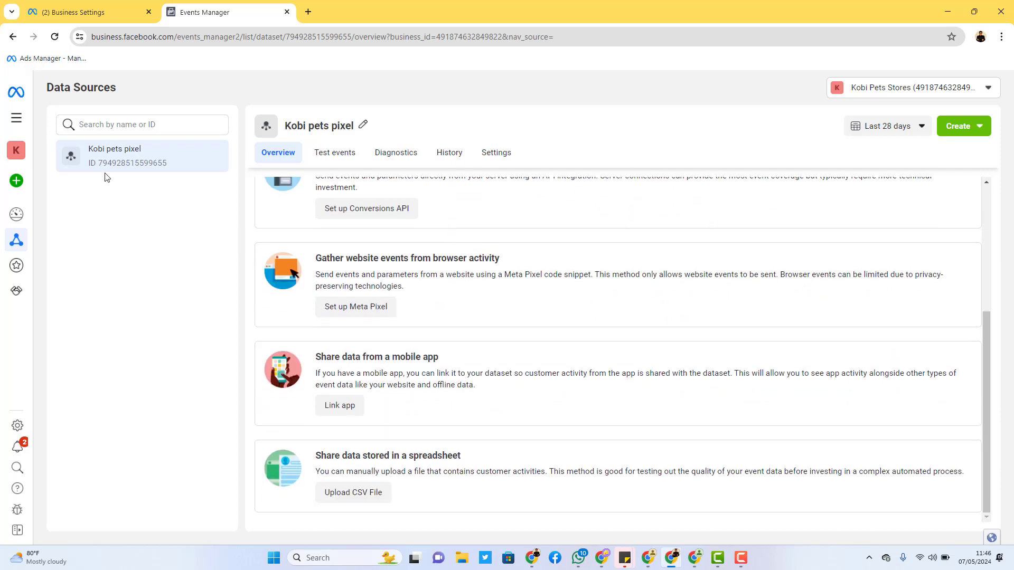
{"action": "left_click_drag", "start_coordinate": [99, 164], "coordinate": [179, 177]}
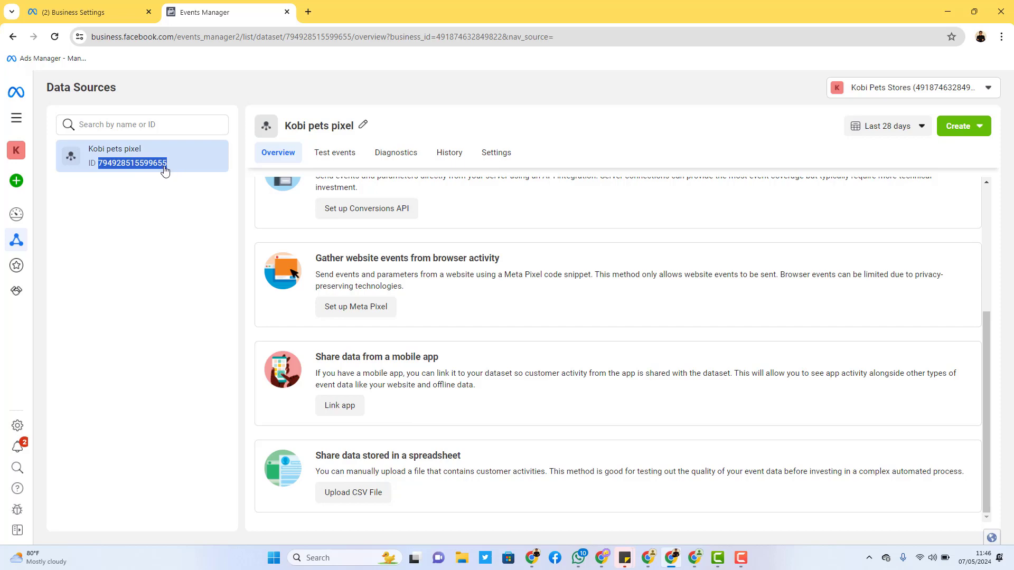
- Copy the site's pixel ID from Pixel Helper, then reload the pixel overview, still showing no activity
{"action": "left_click", "coordinate": [693, 559]}
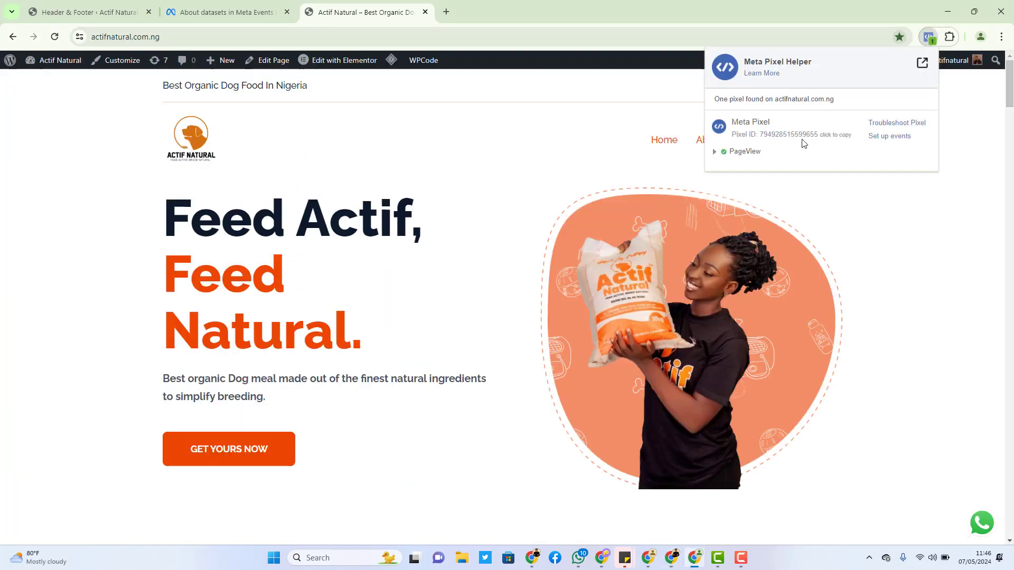
{"action": "left_click", "coordinate": [816, 135]}
{"action": "left_click", "coordinate": [561, 141]}
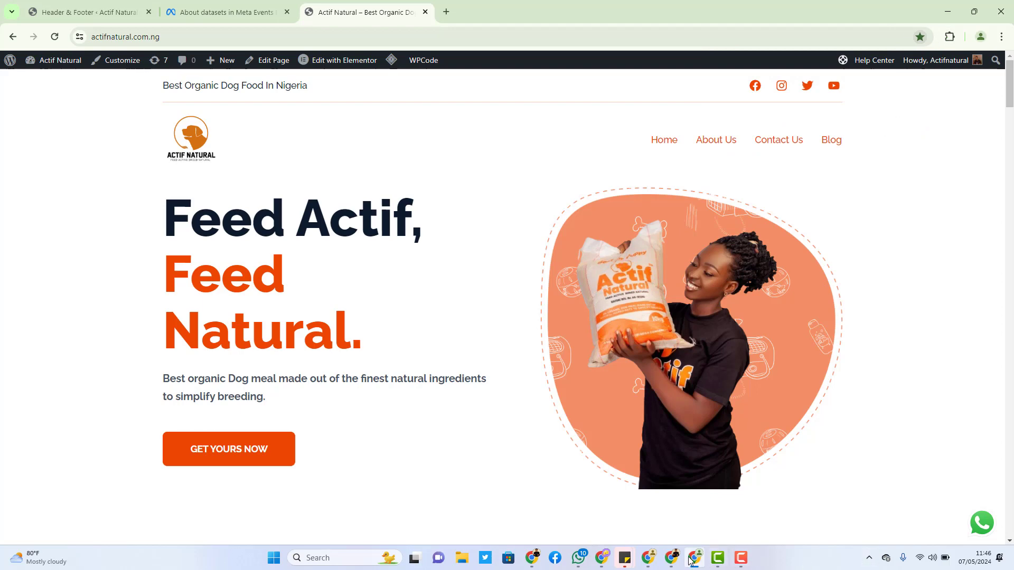
{"action": "left_click", "coordinate": [690, 559]}
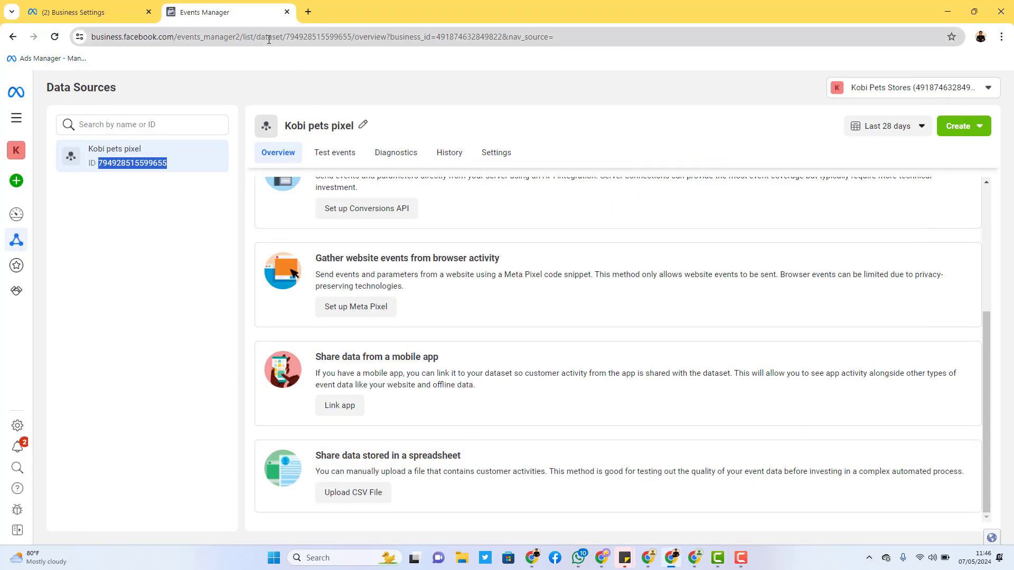
{"action": "left_click", "coordinate": [268, 40]}
{"action": "key", "text": "Return"}
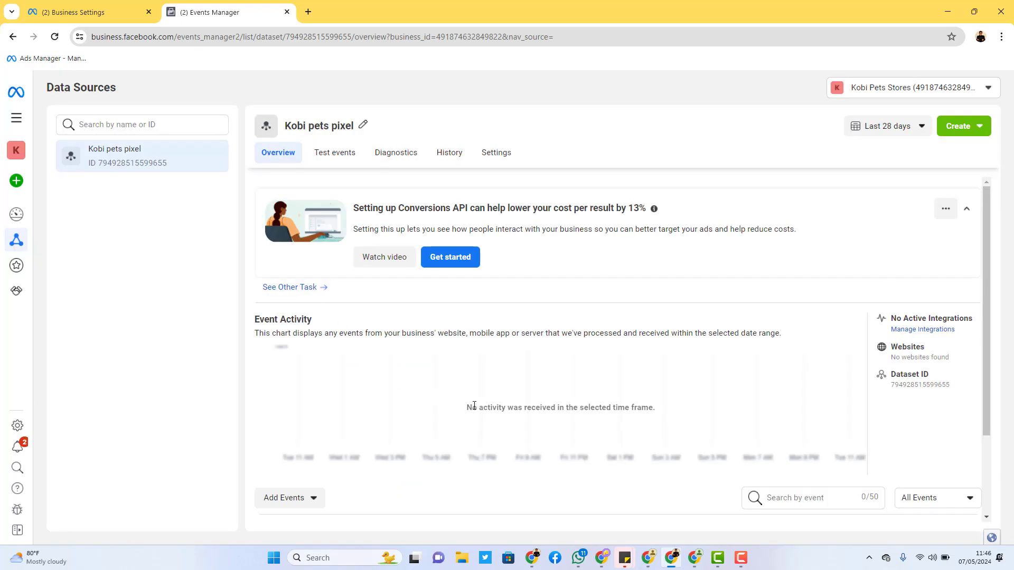
{"action": "left_click_drag", "start_coordinate": [466, 409], "coordinate": [661, 412]}
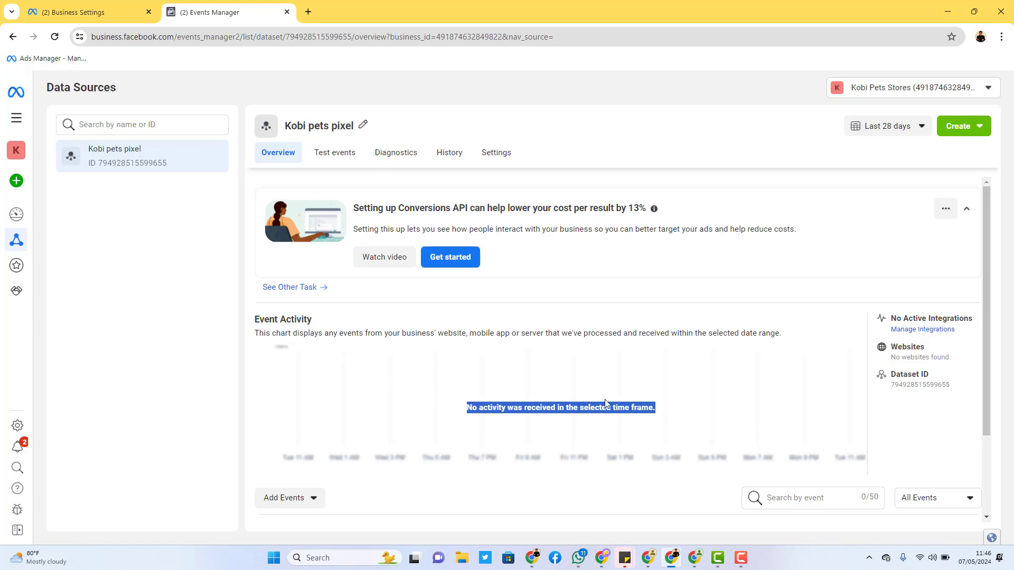
- Open the Kobi pets pixel's Test events page and copy the website's address from the site window
{"action": "left_click", "coordinate": [440, 371]}
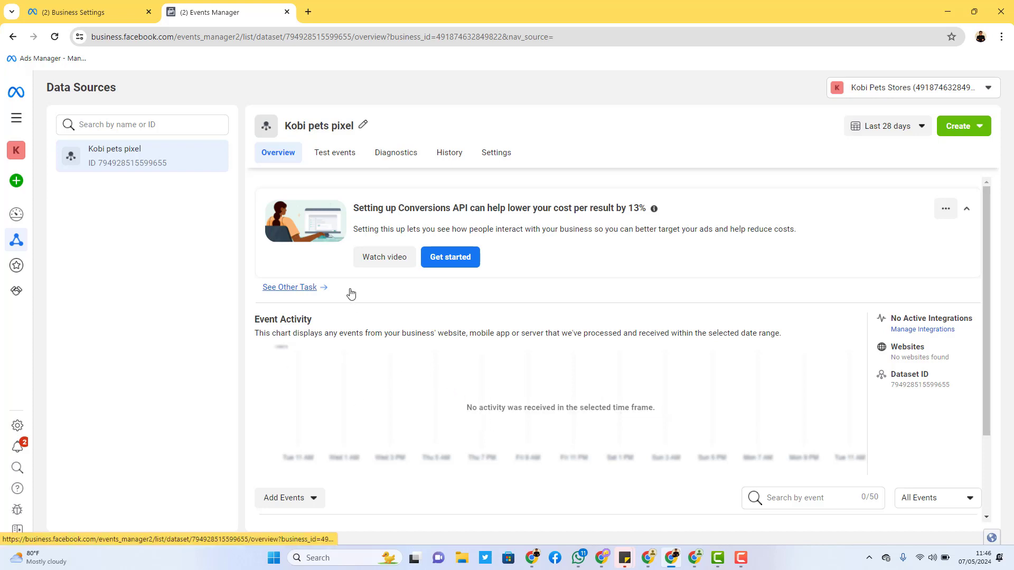
{"action": "left_click", "coordinate": [335, 155]}
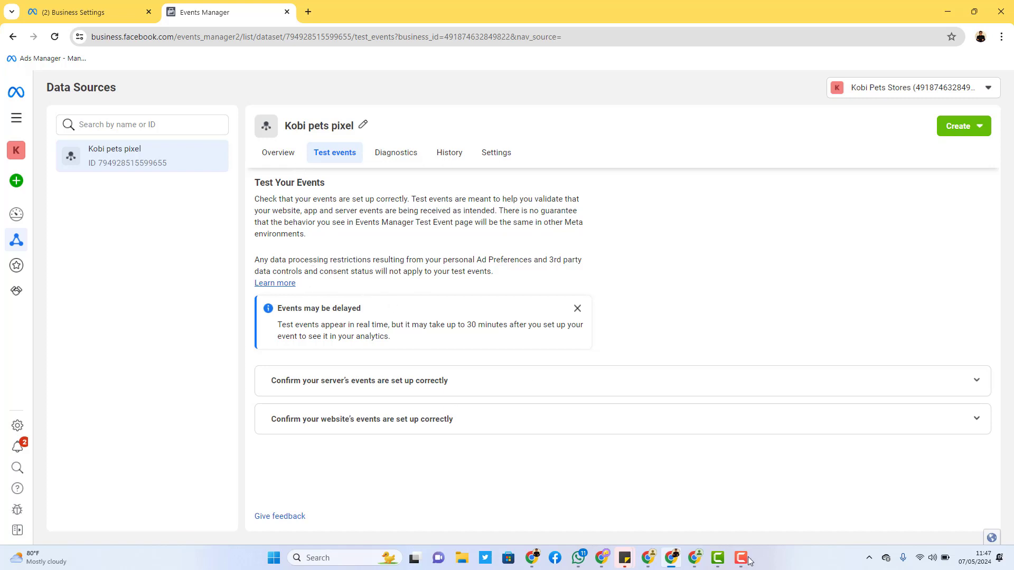
{"action": "mouse_move", "coordinate": [674, 558]}
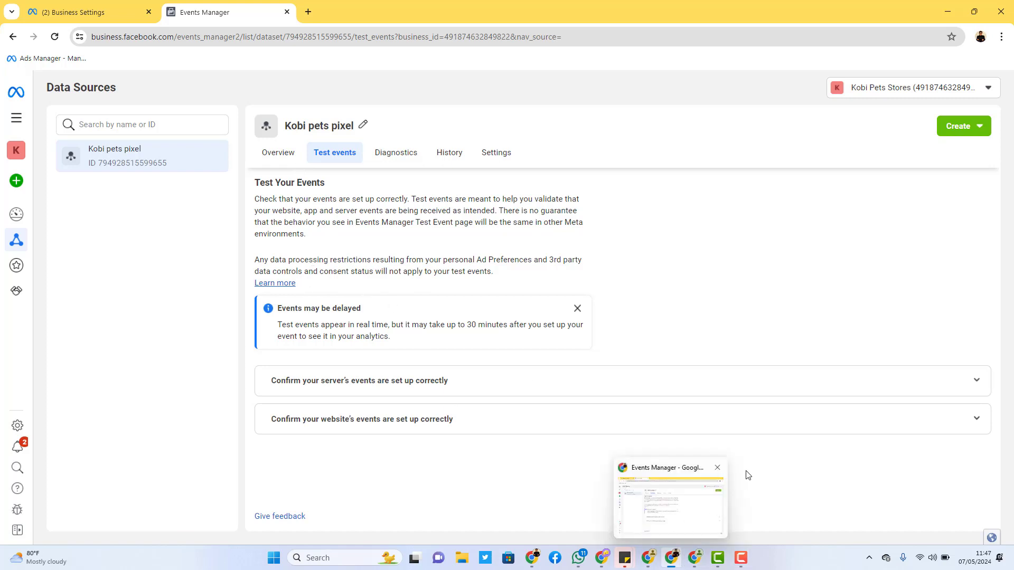
{"action": "left_click", "coordinate": [647, 559]}
{"action": "left_click", "coordinate": [694, 558]}
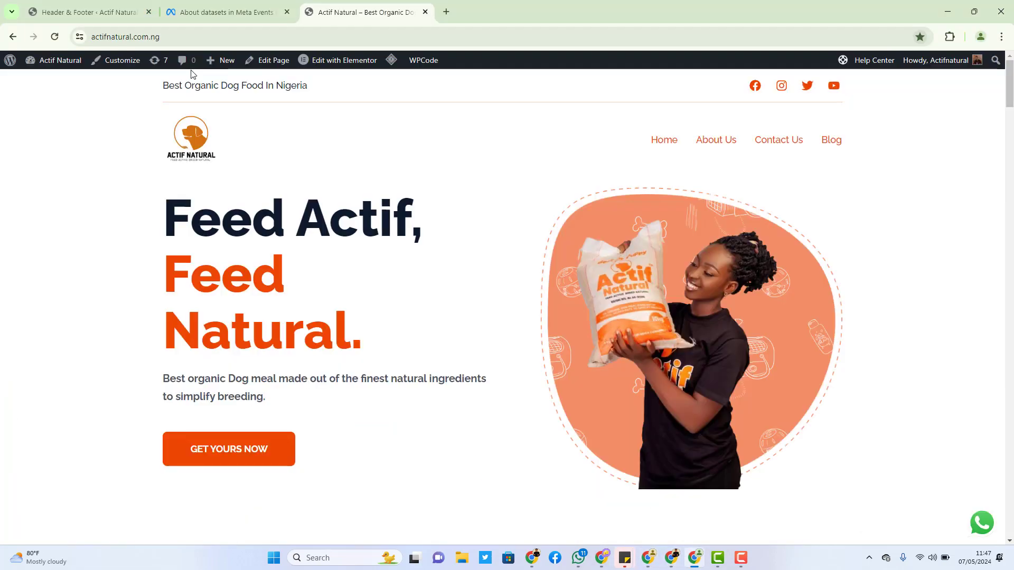
{"action": "left_click", "coordinate": [161, 37]}
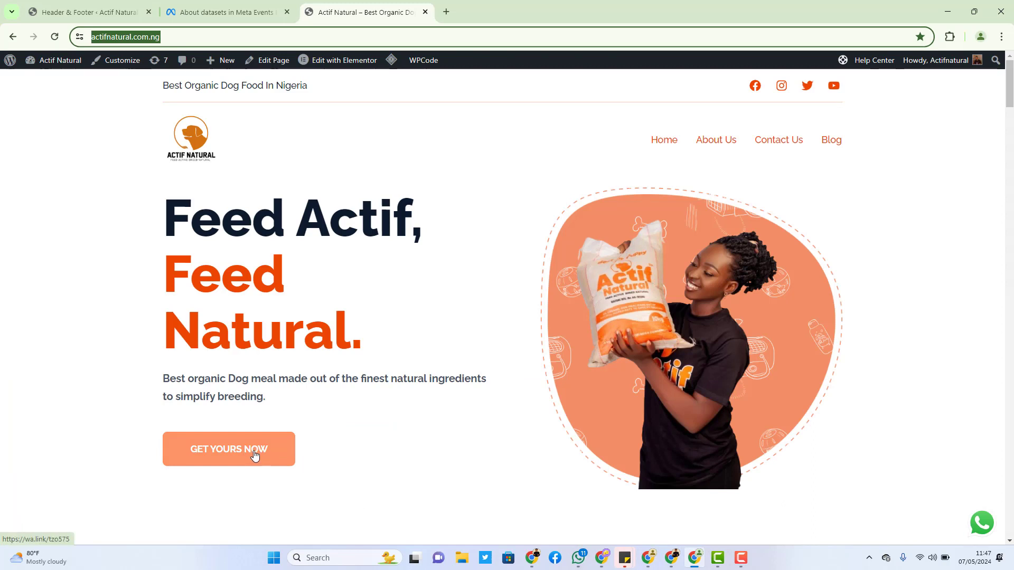
{"action": "right_click", "coordinate": [153, 39]}
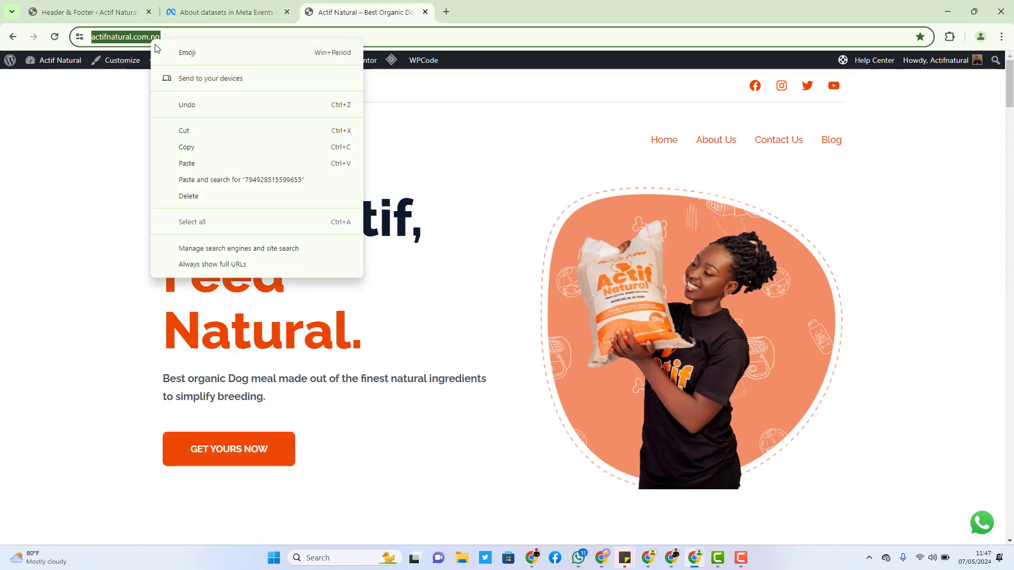
{"action": "left_click", "coordinate": [232, 147]}
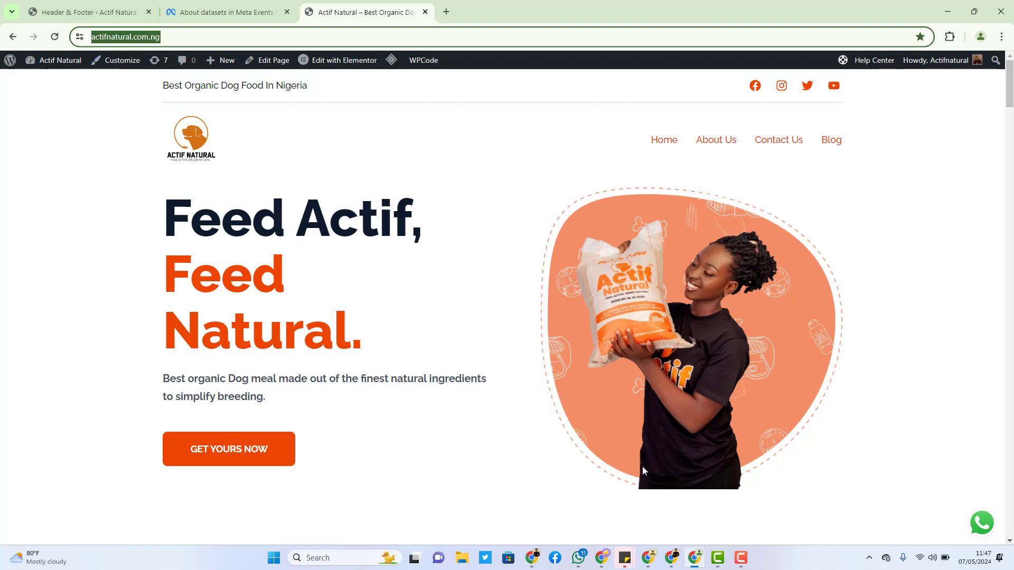
{"action": "left_click", "coordinate": [678, 563]}
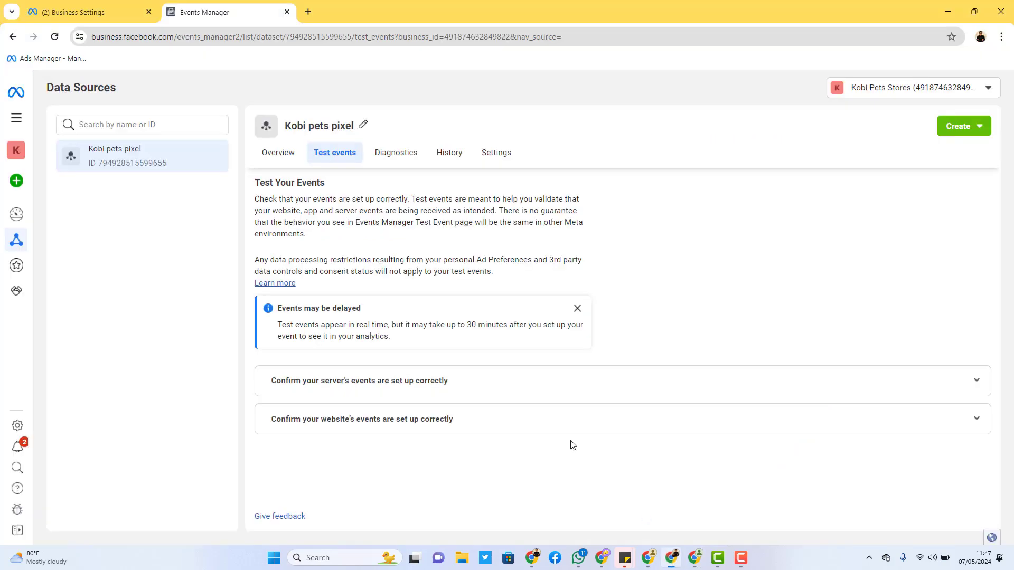
- Launch the Event Setup Tool from the pixel's settings on the pasted actifnatural.com.ng address
{"action": "left_click", "coordinate": [496, 164]}
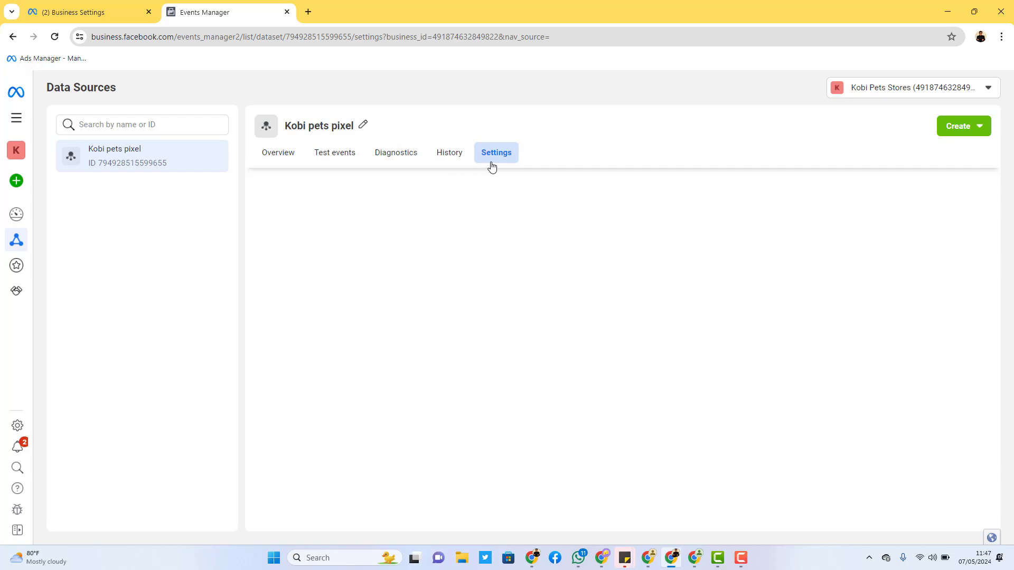
{"action": "scroll", "coordinate": [341, 287], "scroll_direction": "down", "scroll_amount": 10}
{"action": "scroll", "coordinate": [345, 286], "scroll_direction": "down", "scroll_amount": 5}
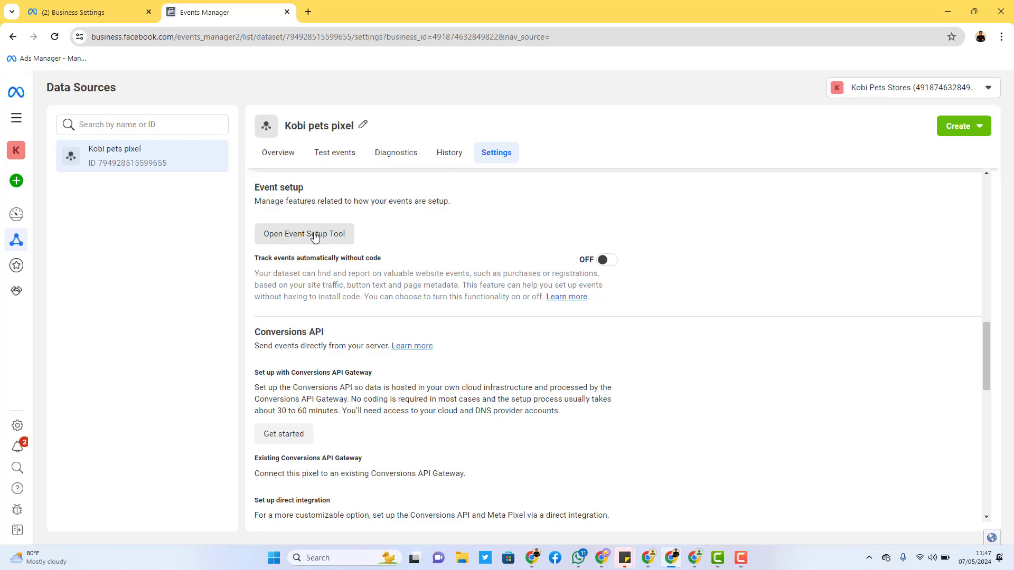
{"action": "left_click", "coordinate": [315, 236]}
{"action": "left_click", "coordinate": [428, 293]}
{"action": "key", "text": "ctrl+v"}
{"action": "left_click", "coordinate": [625, 301]}
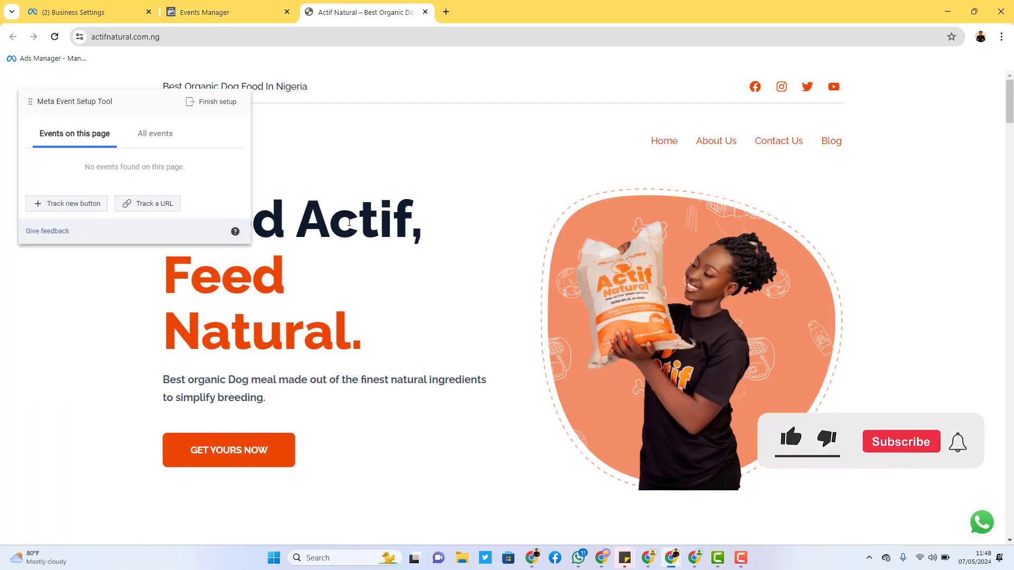
- Scroll the Actif Natural homepage to confirm no events are found yet
{"action": "scroll", "coordinate": [361, 217], "scroll_direction": "down", "scroll_amount": 8}
{"action": "scroll", "coordinate": [361, 219], "scroll_direction": "up", "scroll_amount": 6}
{"action": "scroll", "coordinate": [370, 219], "scroll_direction": "up", "scroll_amount": 2}
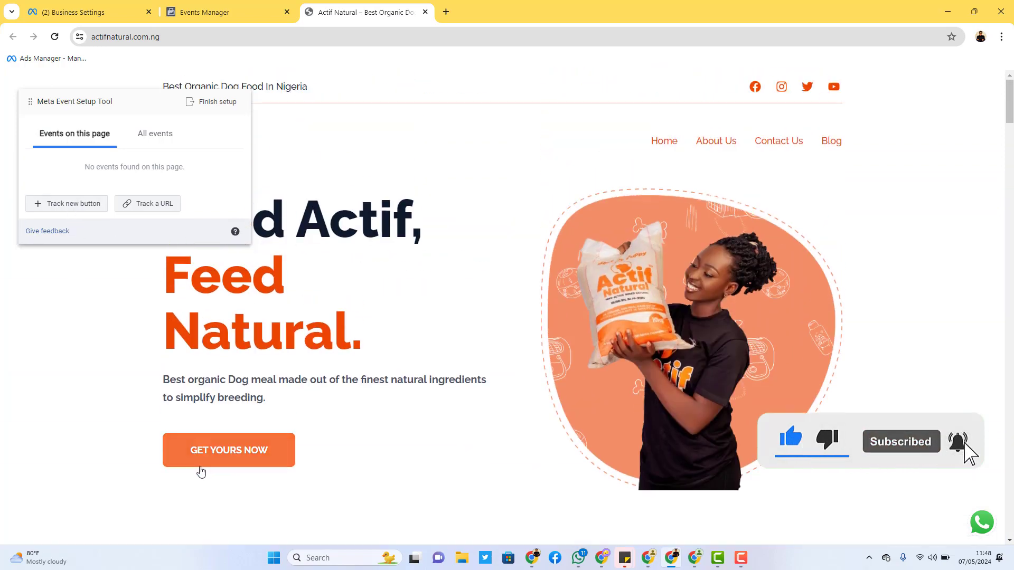
- Track the GET YOURS NOW button as a Lead event without a value
{"action": "left_click", "coordinate": [89, 207]}
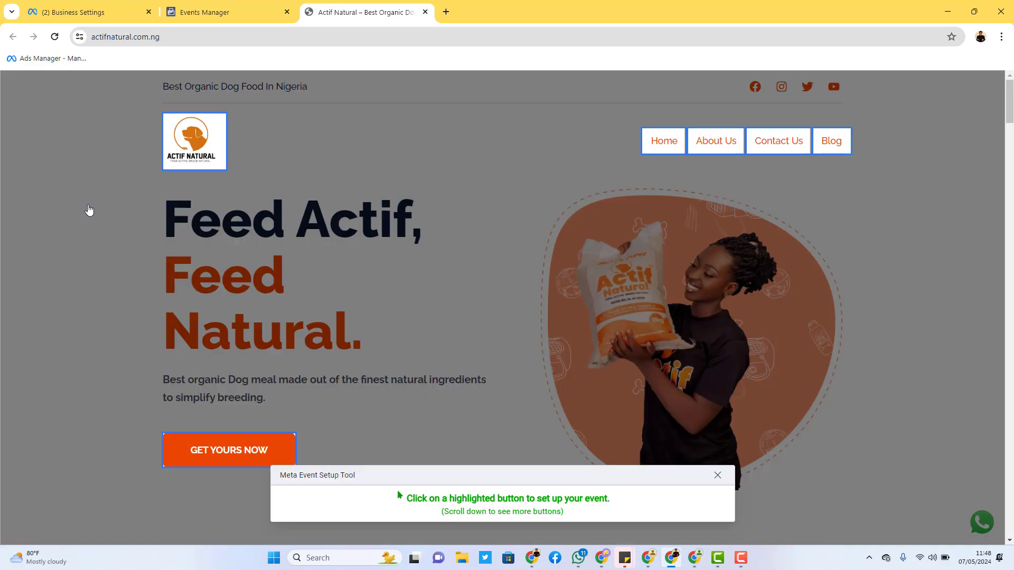
{"action": "left_click", "coordinate": [231, 456]}
{"action": "scroll", "coordinate": [229, 455], "scroll_direction": "down", "scroll_amount": 3}
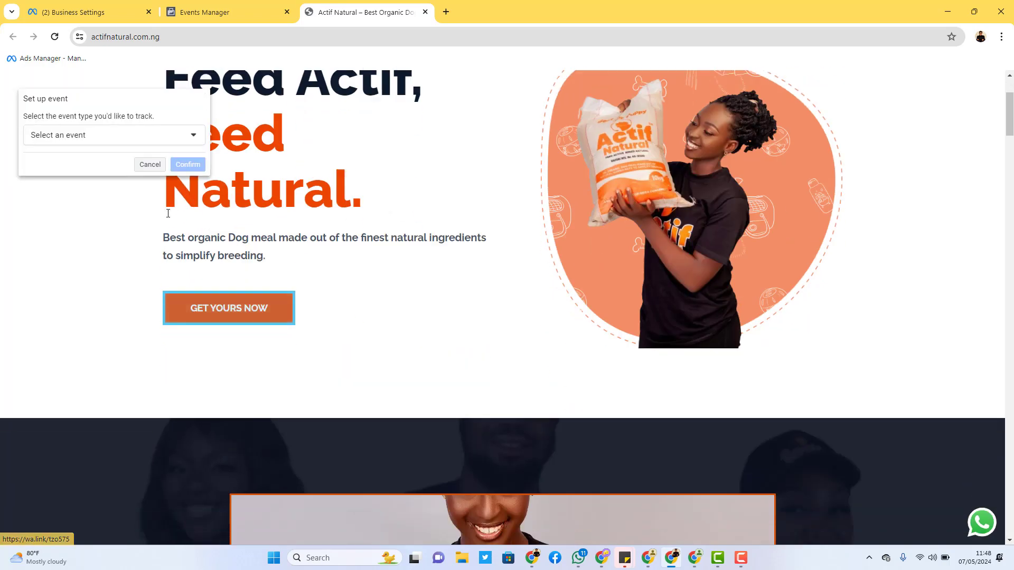
{"action": "left_click", "coordinate": [176, 138]}
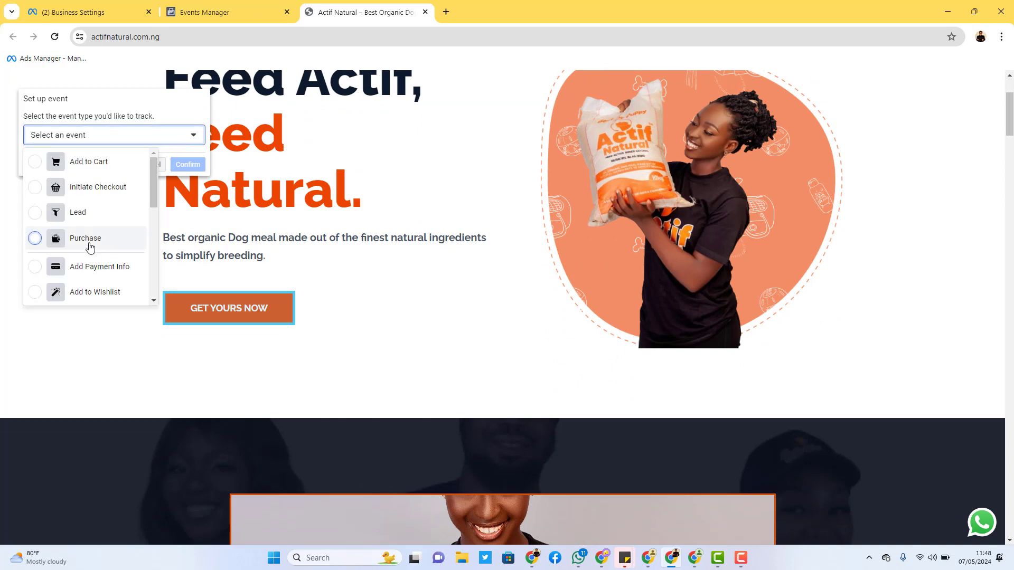
{"action": "left_click", "coordinate": [82, 214]}
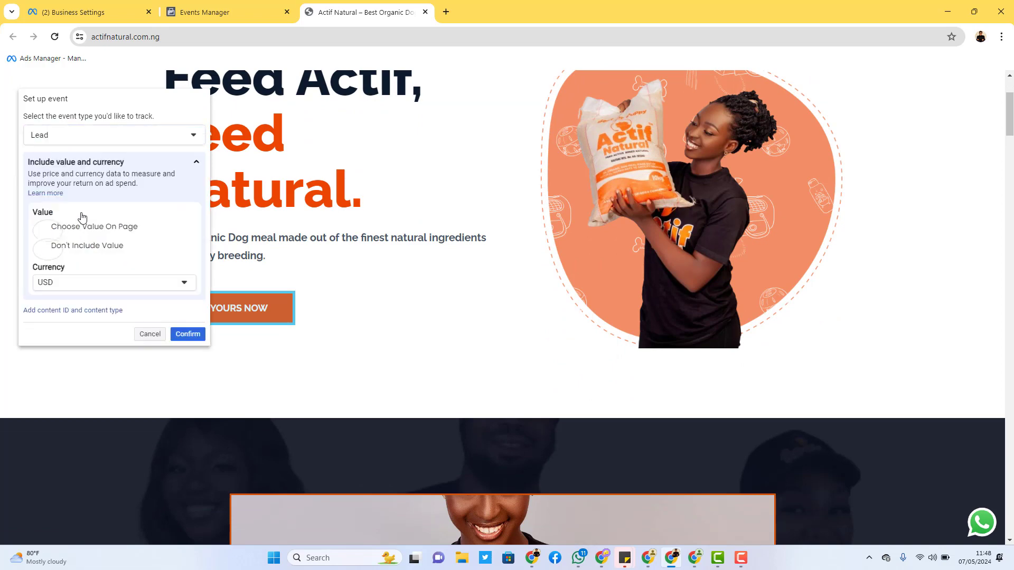
{"action": "left_click", "coordinate": [60, 252]}
{"action": "left_click", "coordinate": [186, 334]}
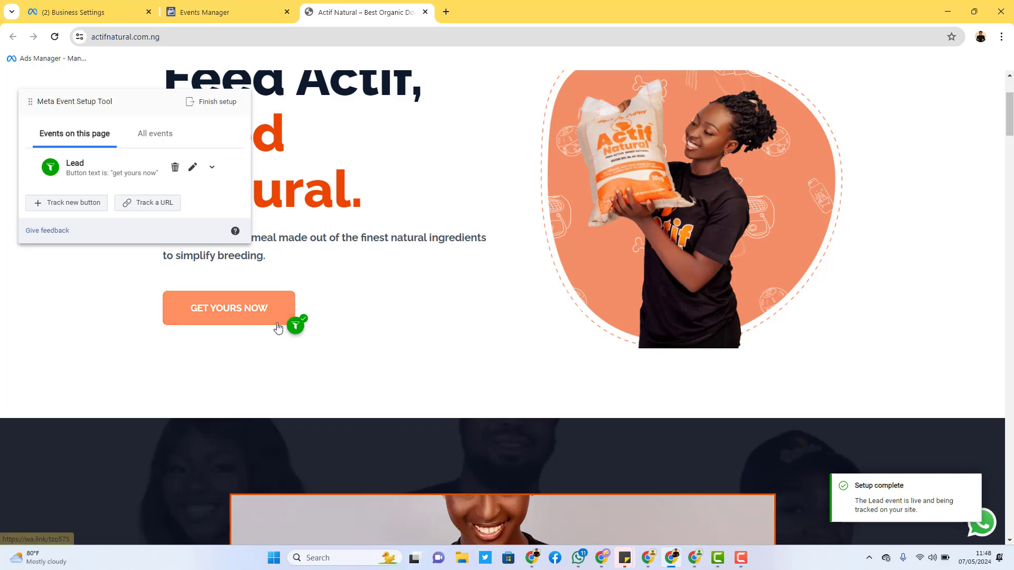
{"action": "scroll", "coordinate": [283, 326], "scroll_direction": "up", "scroll_amount": 1}
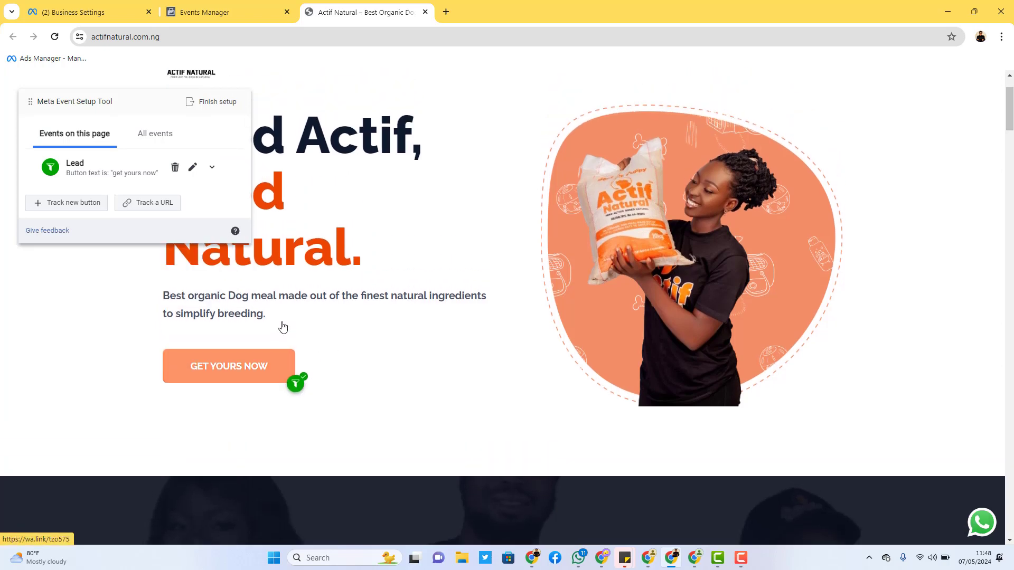
{"action": "scroll", "coordinate": [280, 332], "scroll_direction": "down", "scroll_amount": 1}
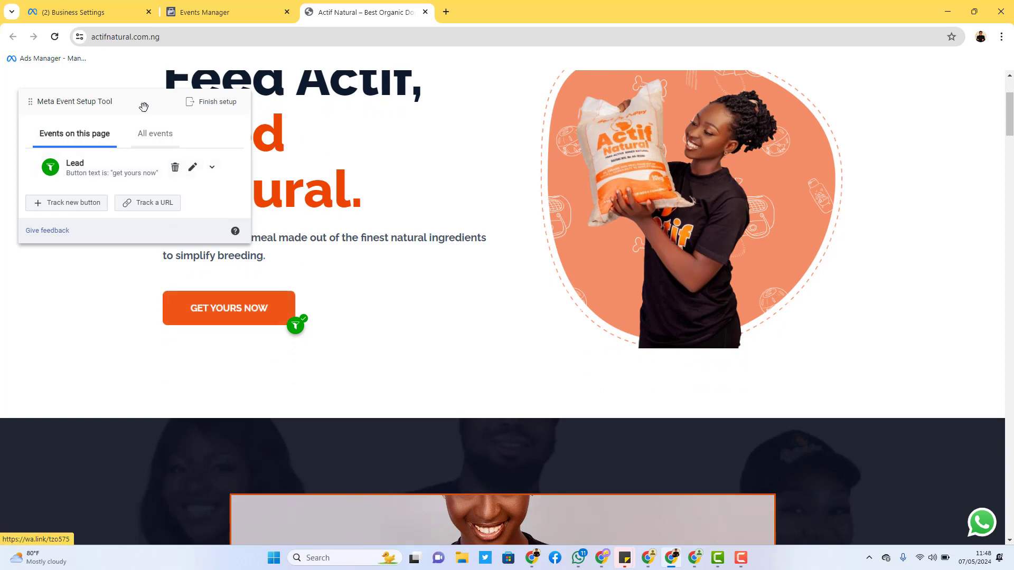
- Finish the event setup, submit 'helpful' feedback, and close the tool with Done
{"action": "left_click", "coordinate": [211, 108]}
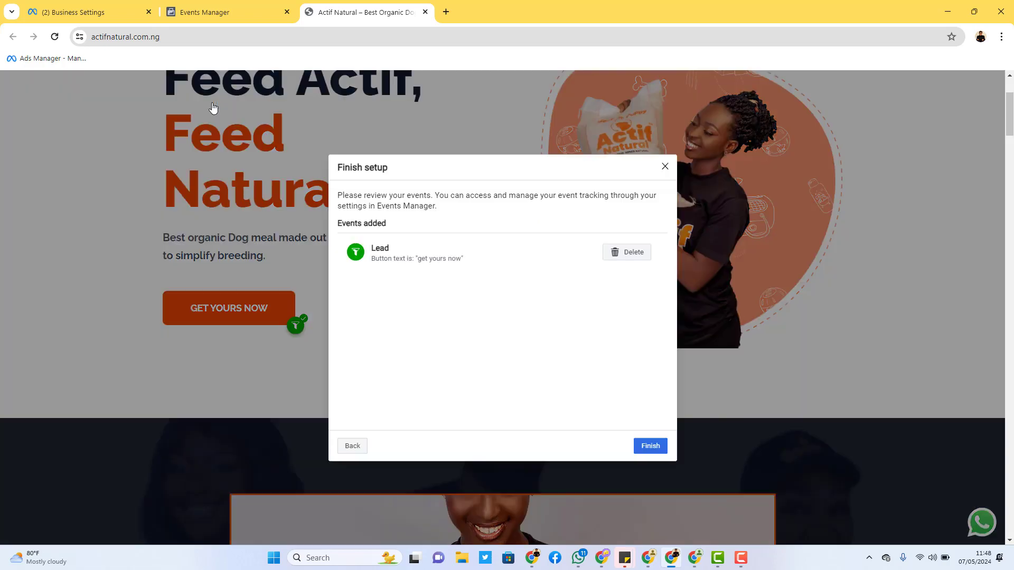
{"action": "left_click", "coordinate": [637, 451]}
{"action": "left_click", "coordinate": [471, 304]}
{"action": "left_click", "coordinate": [659, 411]}
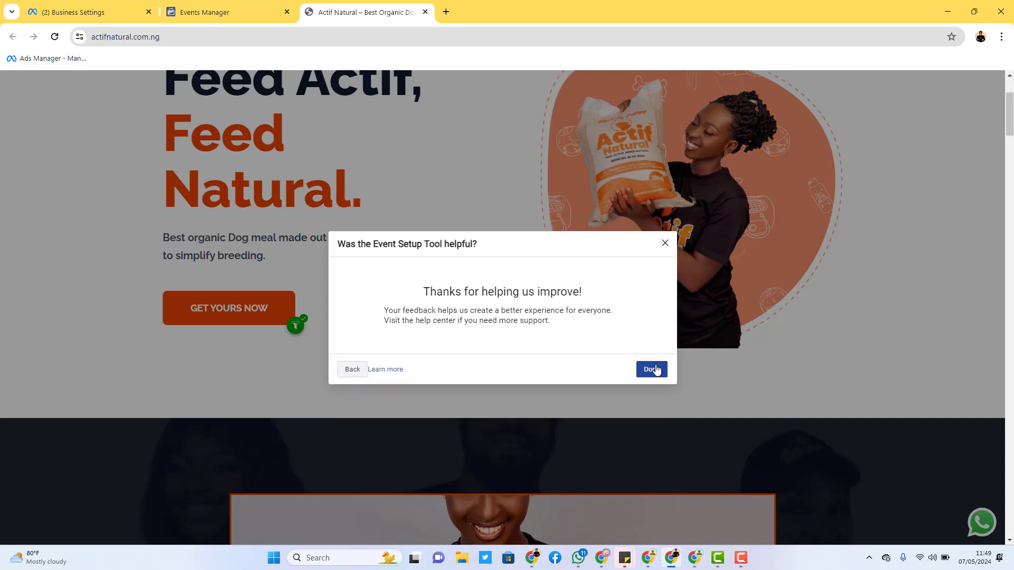
{"action": "left_click", "coordinate": [651, 369]}
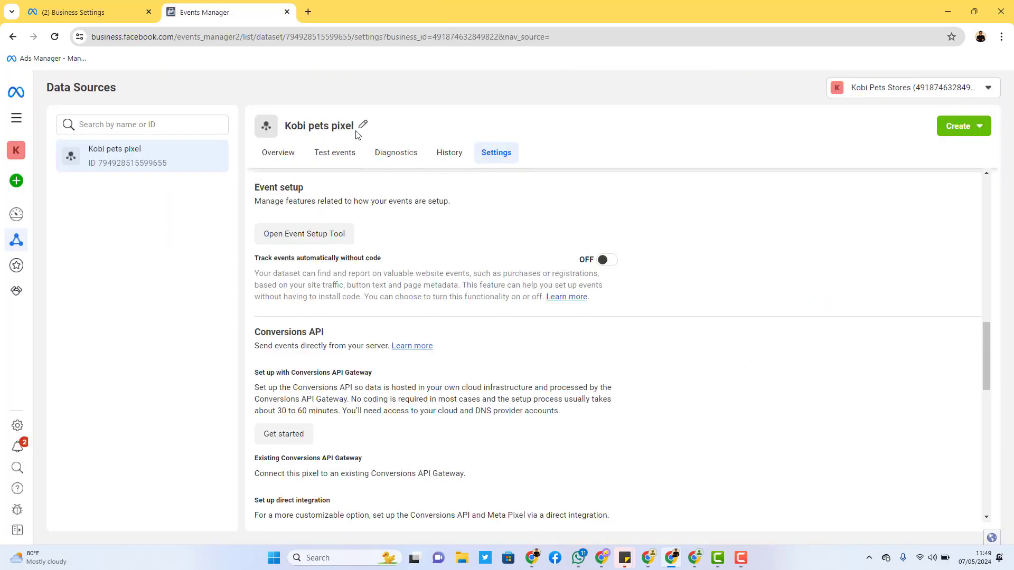
- Expand the website events test section and open actifnatural.com.ng in a new tab
{"action": "left_click", "coordinate": [327, 165]}
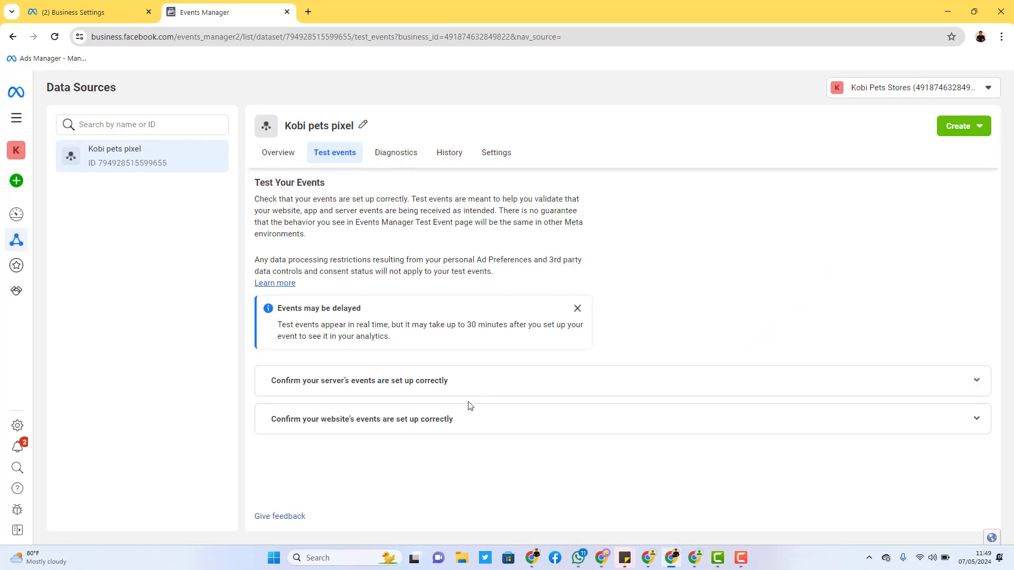
{"action": "left_click", "coordinate": [436, 419]}
{"action": "scroll", "coordinate": [464, 378], "scroll_direction": "down", "scroll_amount": 2}
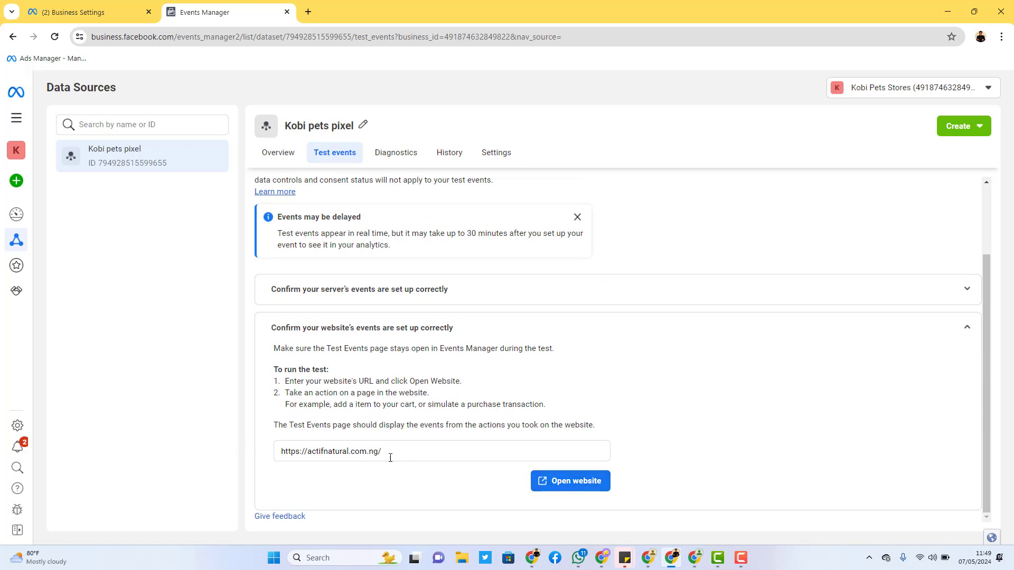
{"action": "left_click_drag", "start_coordinate": [385, 453], "coordinate": [270, 461]}
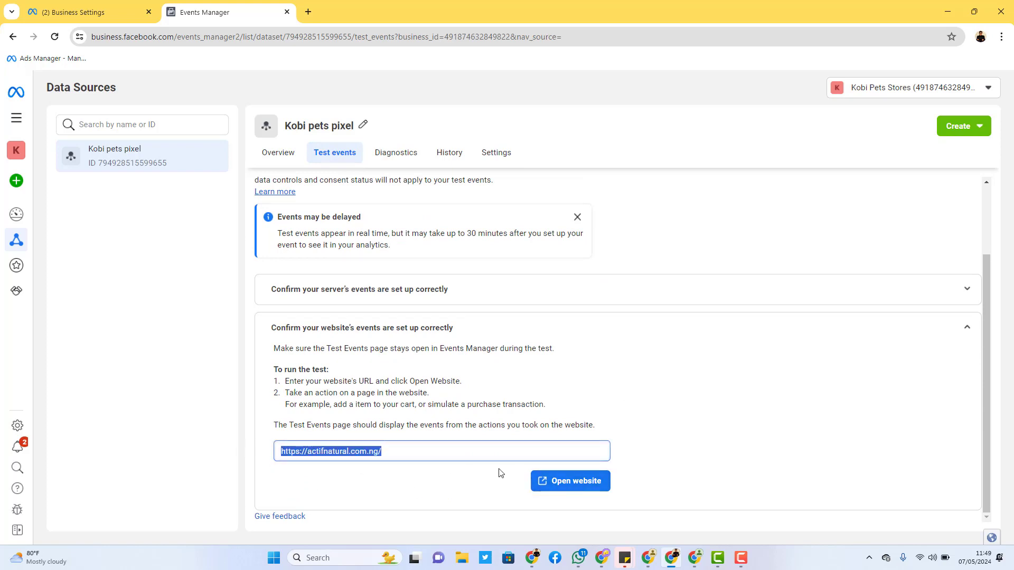
{"action": "left_click", "coordinate": [548, 480]}
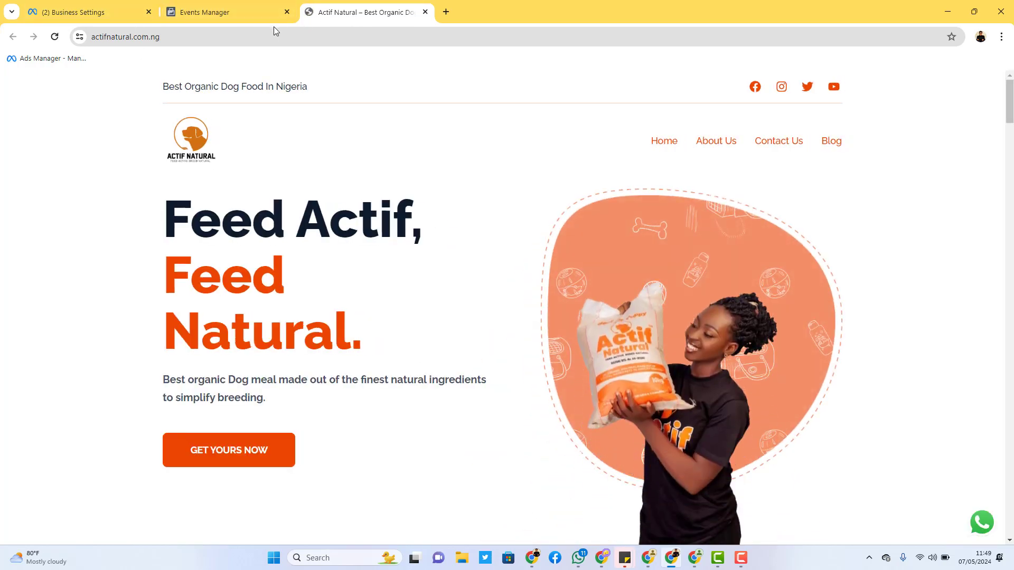
- Fire GET YOURS NOW on the site and check Lead, SubscribedButtonClick and PageView in Test events
{"action": "left_click", "coordinate": [248, 10]}
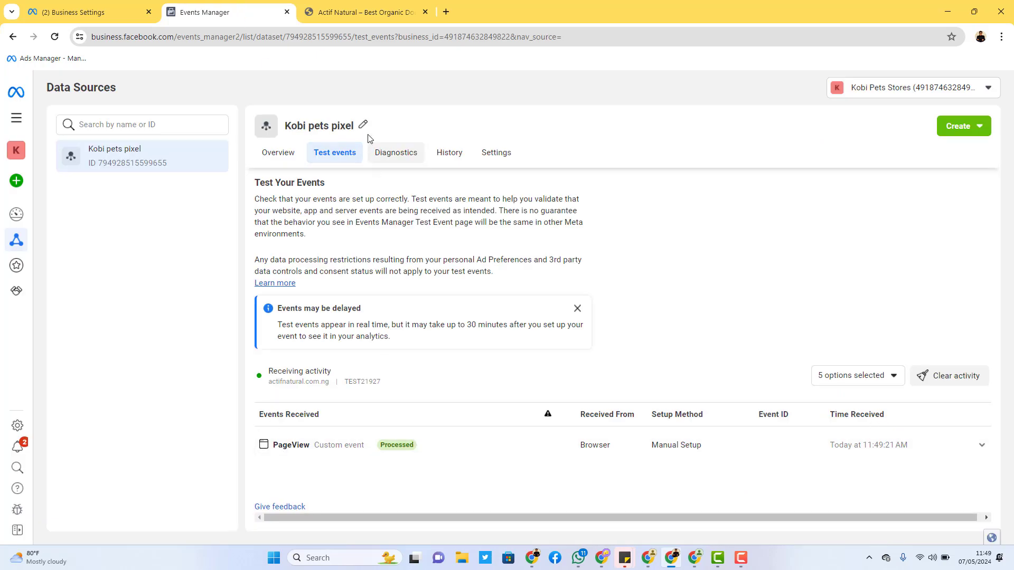
{"action": "left_click", "coordinate": [362, 11]}
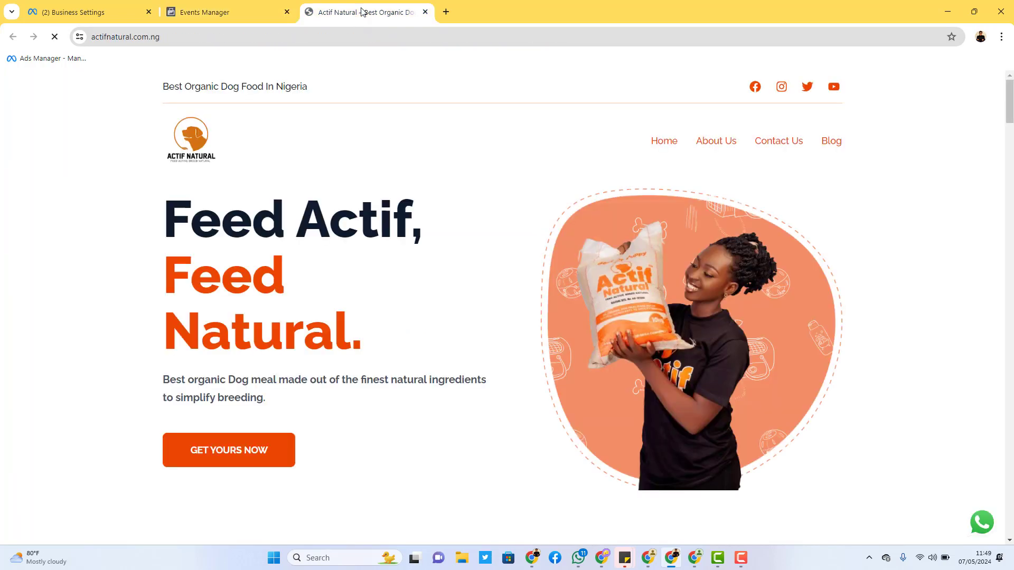
{"action": "left_click", "coordinate": [253, 454]}
{"action": "left_click", "coordinate": [251, 8]}
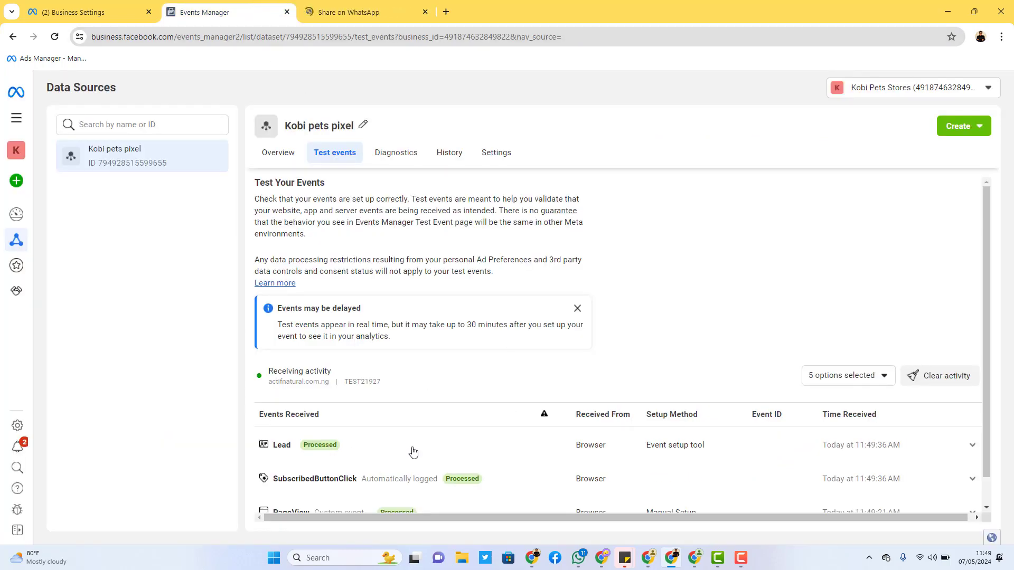
{"action": "scroll", "coordinate": [328, 443], "scroll_direction": "down", "scroll_amount": 1}
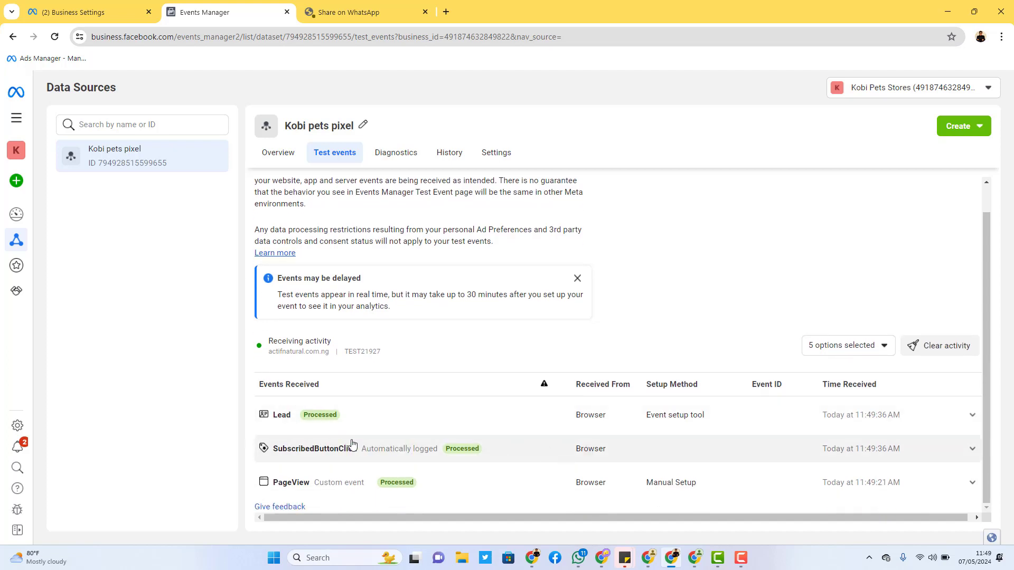
{"action": "scroll", "coordinate": [354, 441], "scroll_direction": "up", "scroll_amount": 1}
{"action": "scroll", "coordinate": [362, 416], "scroll_direction": "down", "scroll_amount": 1}
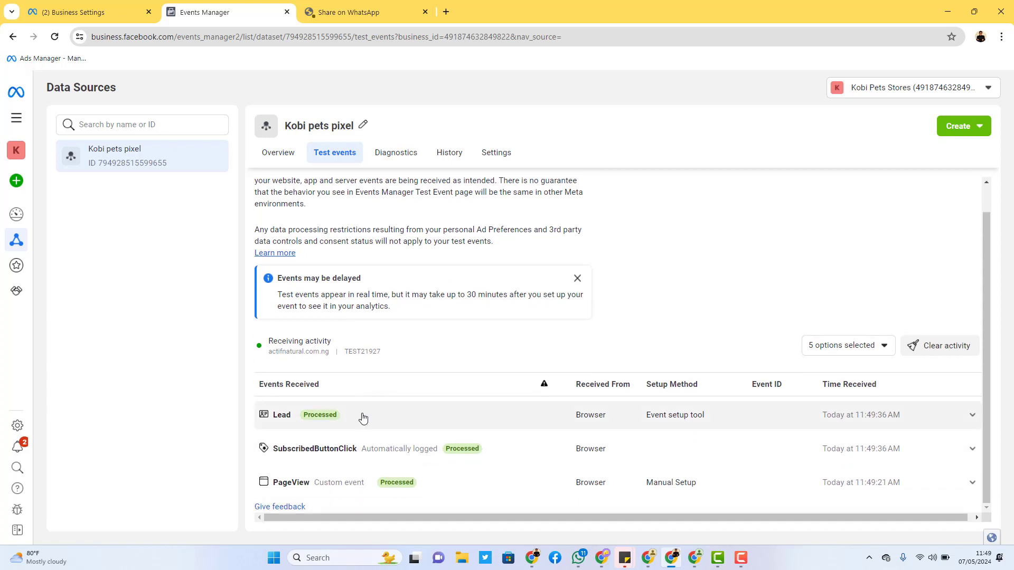
{"action": "scroll", "coordinate": [341, 382], "scroll_direction": "up", "scroll_amount": 1}
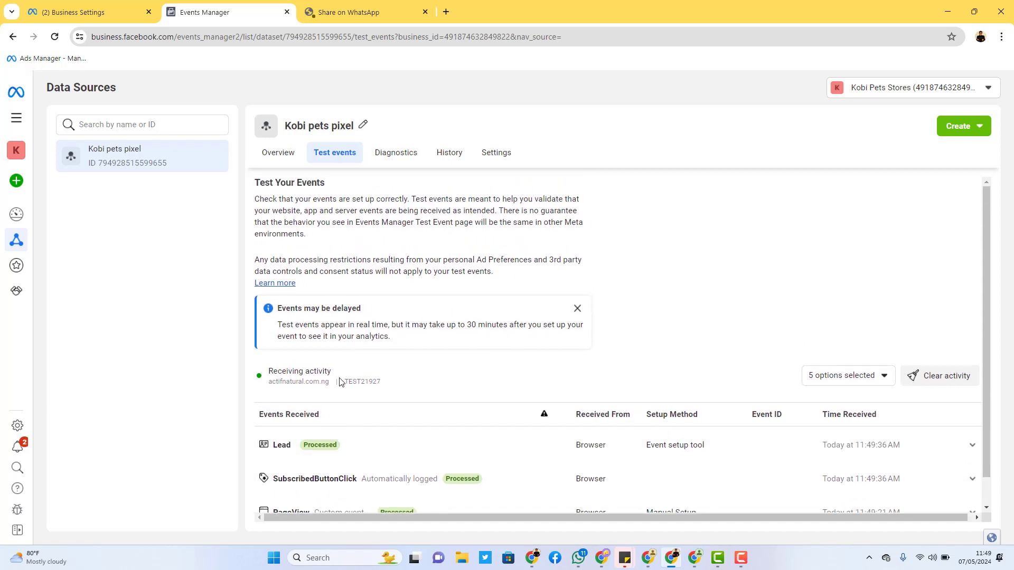
- Return to the Kobi pets pixel Overview, which still reports no activity received
{"action": "left_click", "coordinate": [280, 154]}
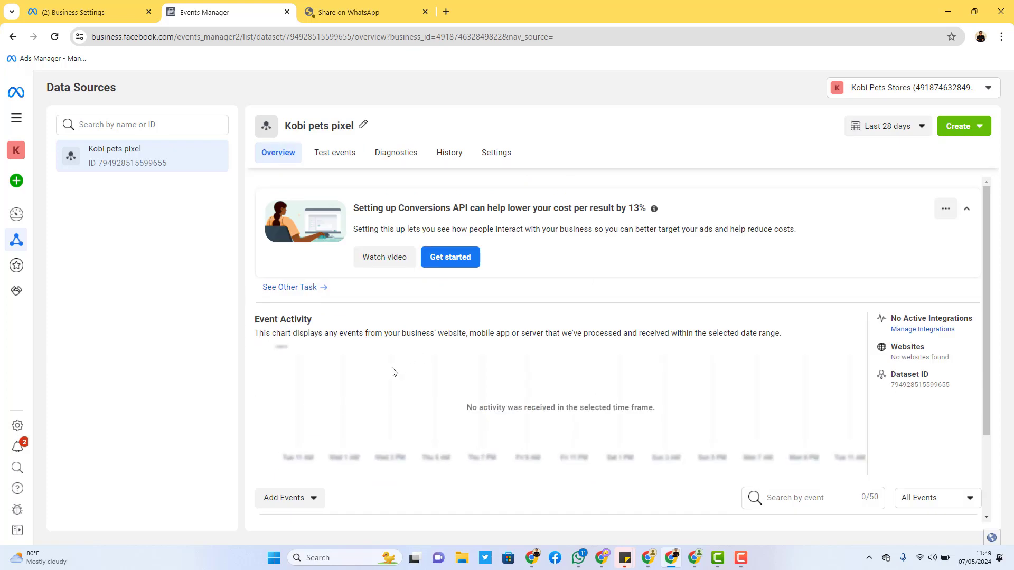
{"action": "scroll", "coordinate": [448, 410], "scroll_direction": "down", "scroll_amount": 2}
{"action": "scroll", "coordinate": [385, 391], "scroll_direction": "up", "scroll_amount": 2}
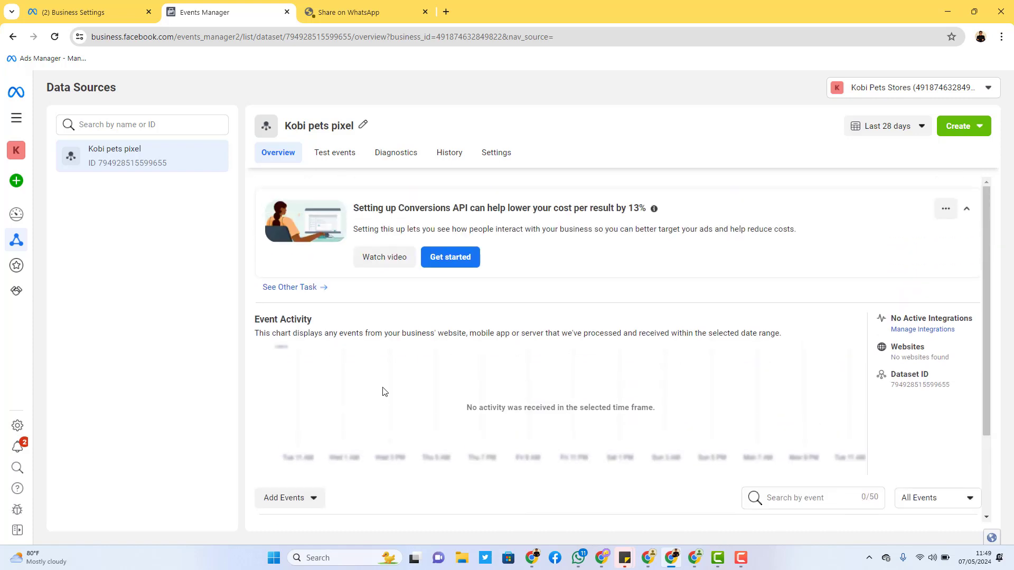